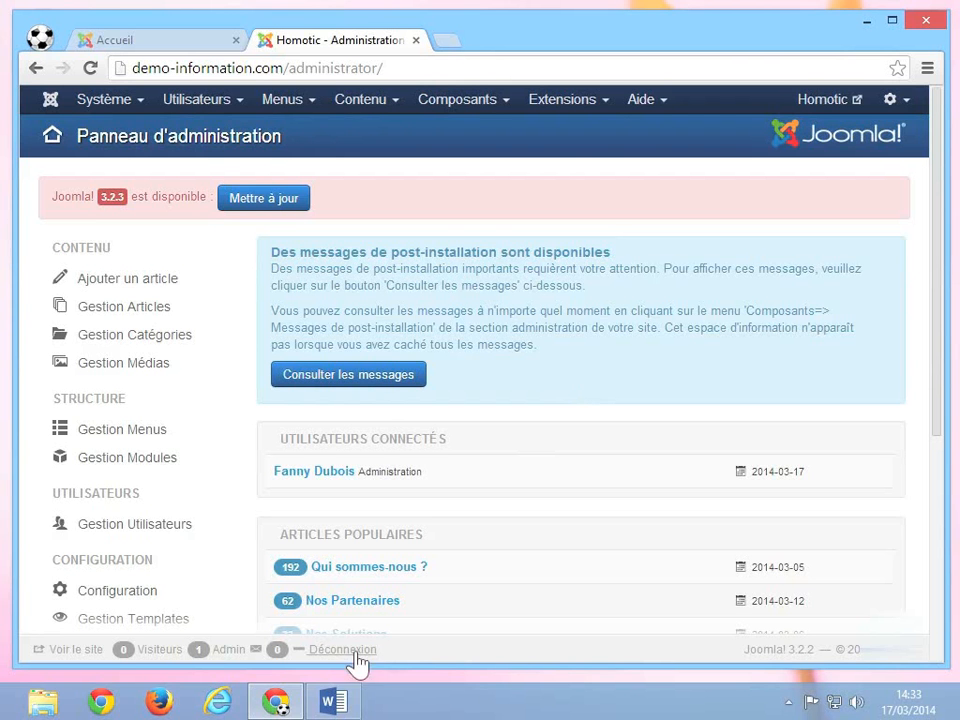
# Step: Switch to the Plan.docx document in Word and expand the "La société" heading to review its subsections and job offers
pyautogui.moveTo(350, 705)
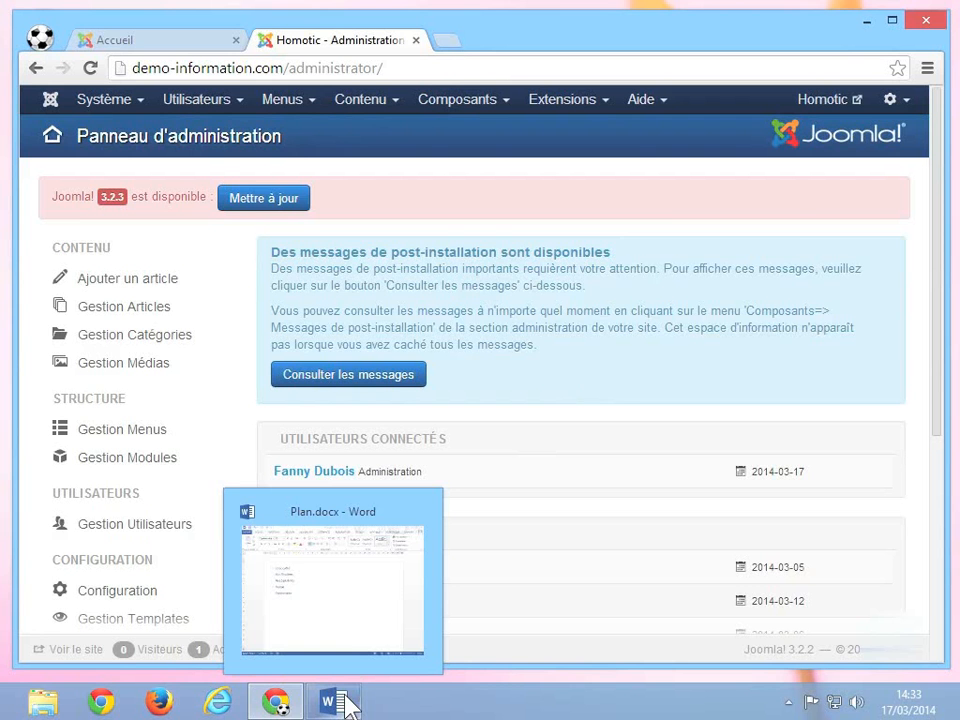
pyautogui.click(348, 704)
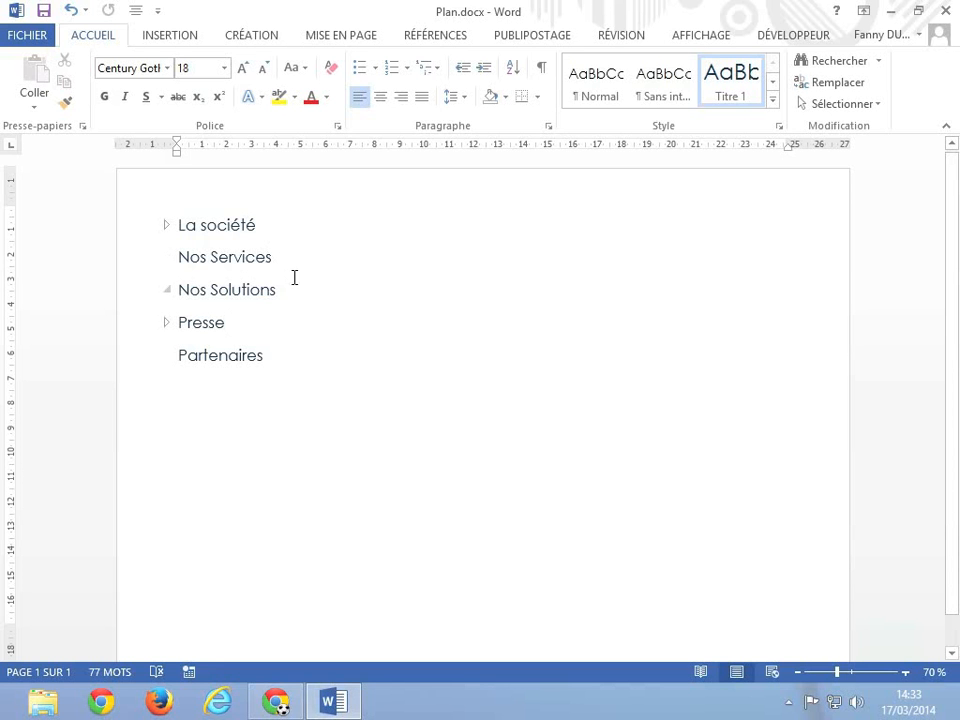
pyautogui.click(256, 362)
pyautogui.click(166, 226)
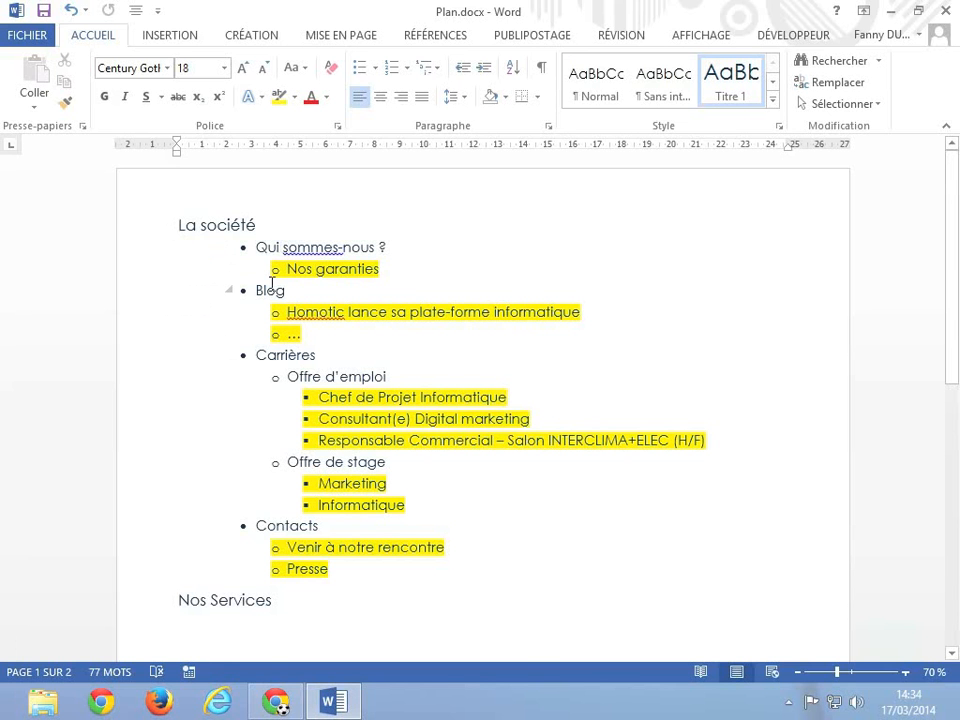
pyautogui.click(268, 355)
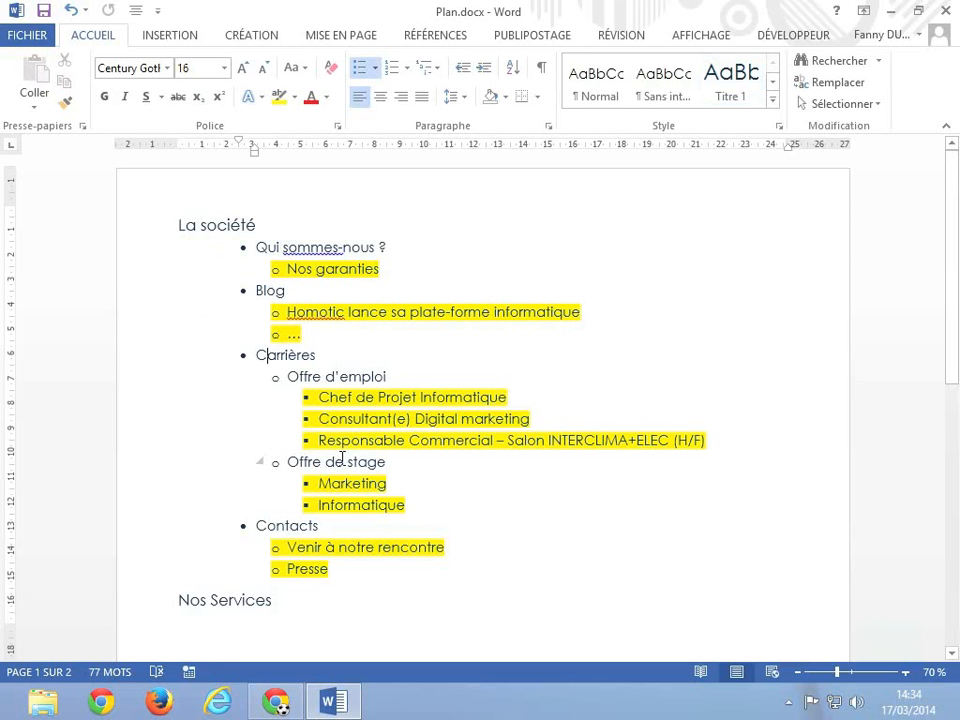
pyautogui.click(357, 397)
pyautogui.click(456, 440)
pyautogui.click(402, 397)
# Step: Expand the "Presse" heading of the plan and review its Communiqués and Publications entries
pyautogui.scroll(-3, 391, 379)
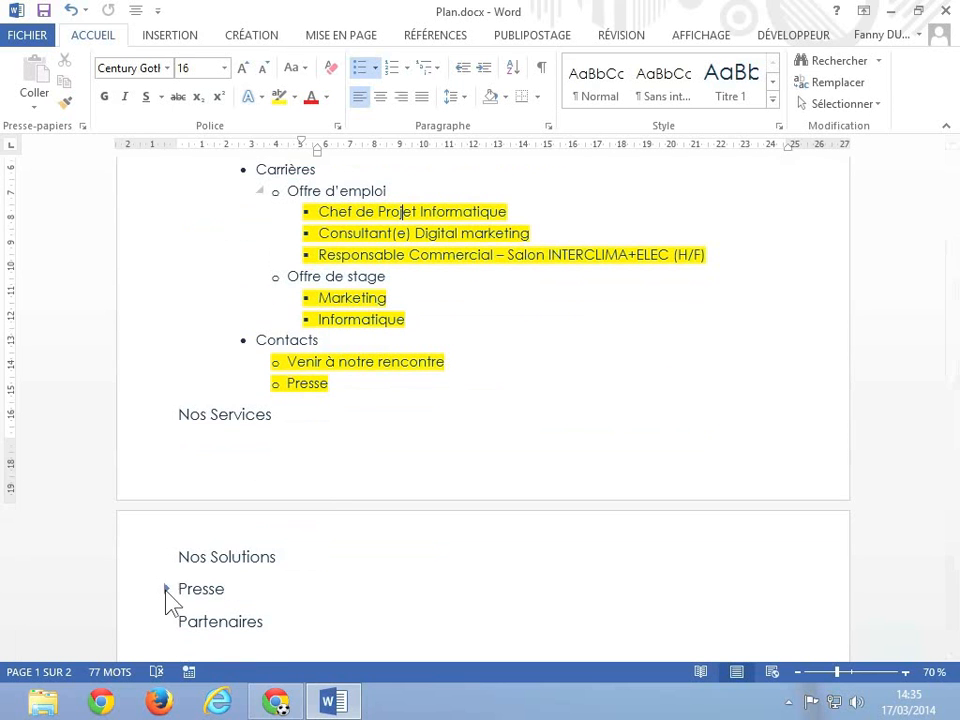
pyautogui.click(166, 590)
pyautogui.scroll(-1, 350, 572)
pyautogui.scroll(-2, 350, 572)
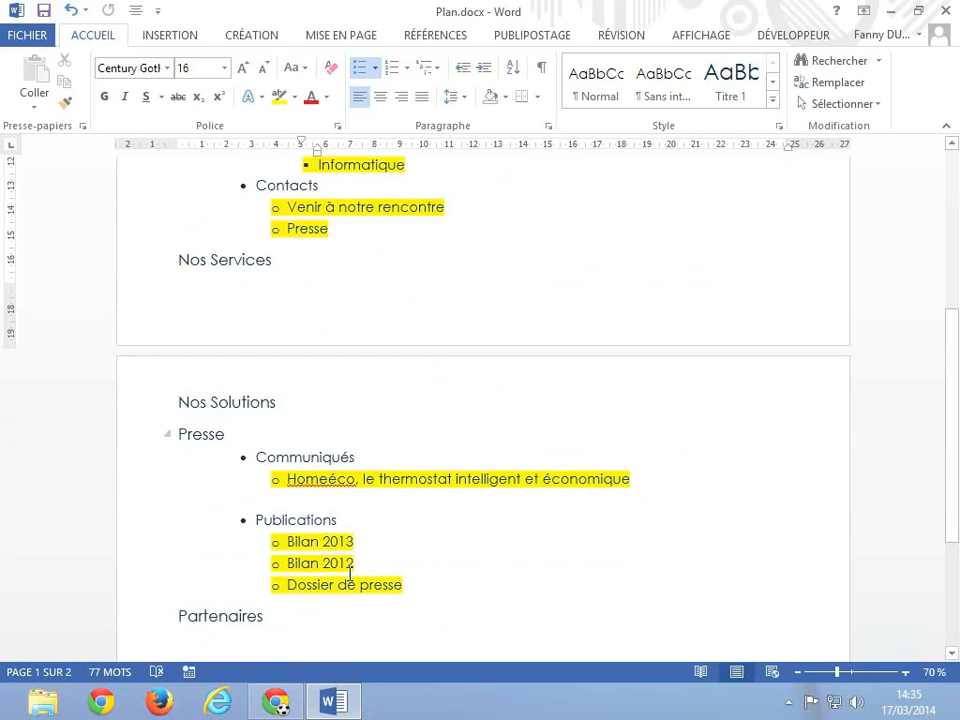
pyautogui.scroll(5, 350, 572)
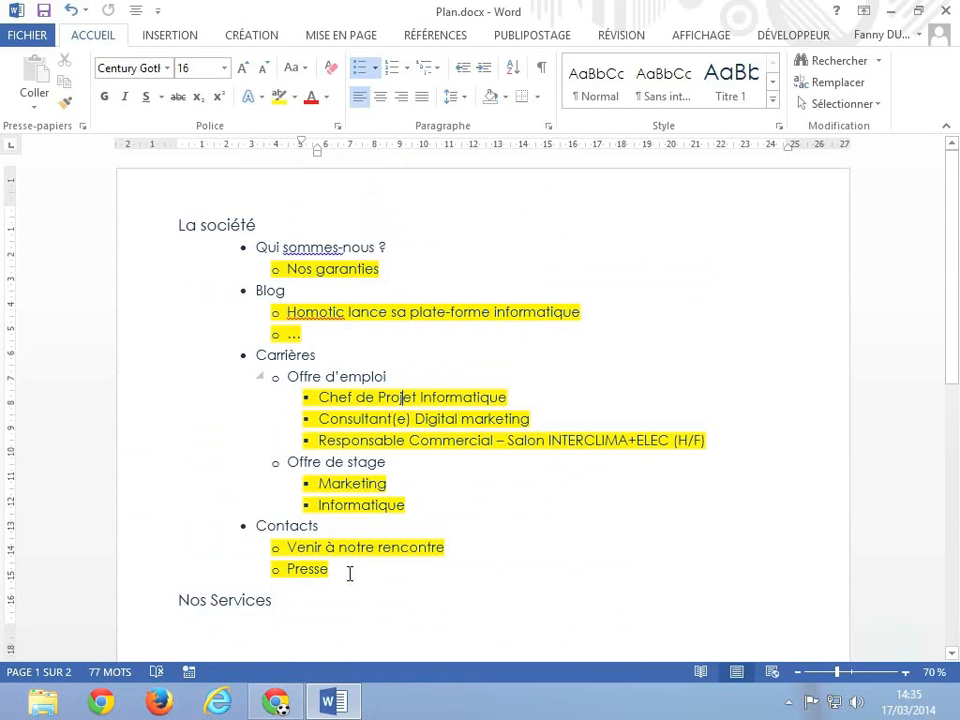
# Step: Switch back to the Joomla administration in Chrome, open the article category manager and look through the list
pyautogui.click(270, 705)
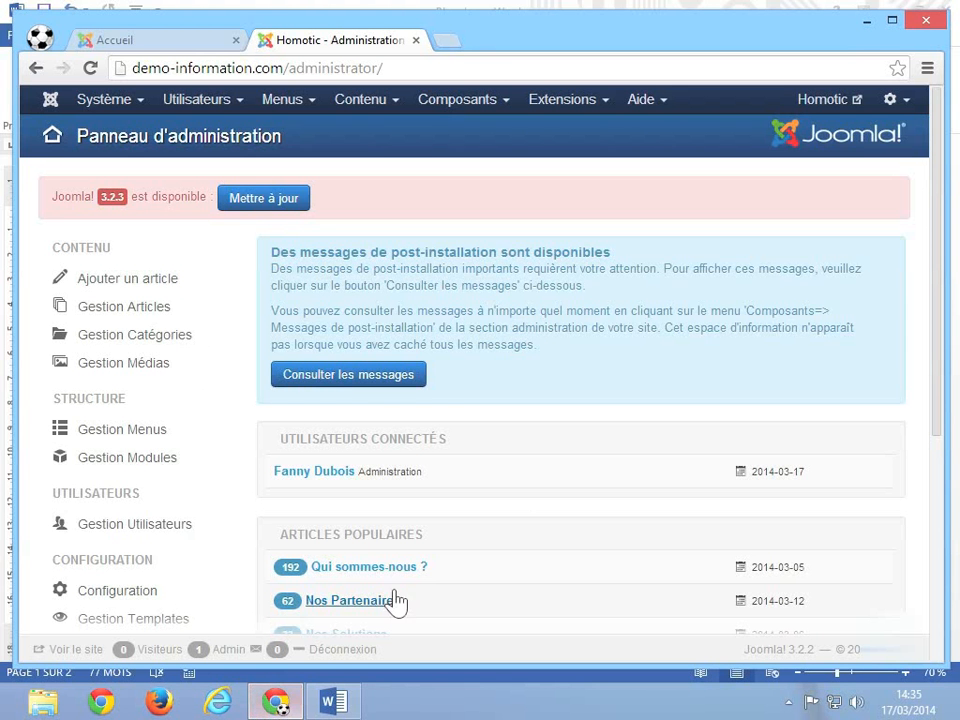
pyautogui.click(387, 115)
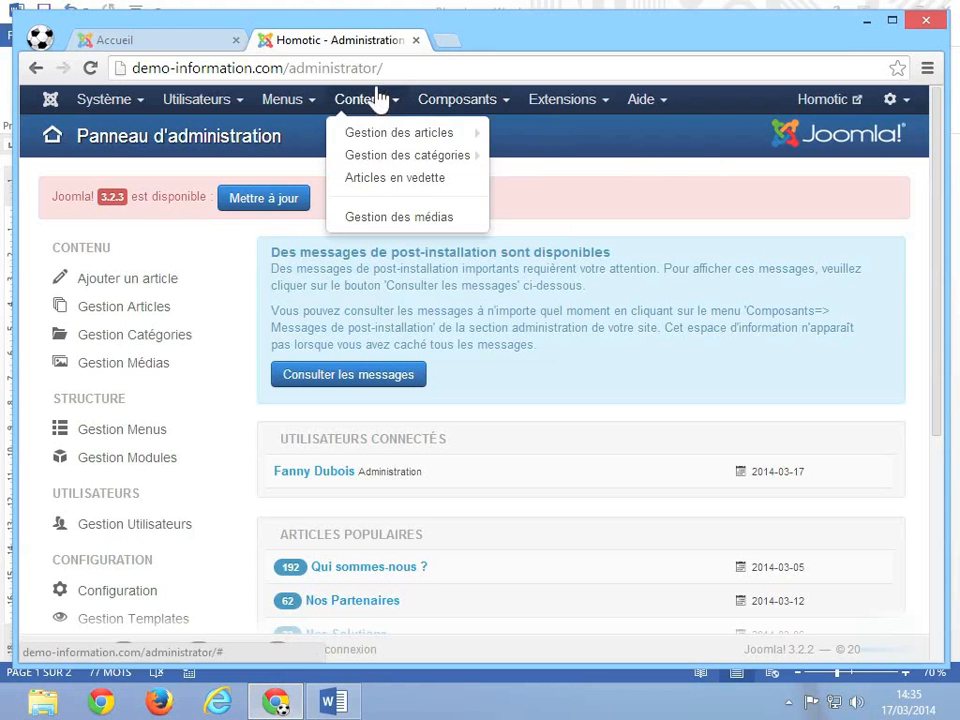
pyautogui.moveTo(382, 158)
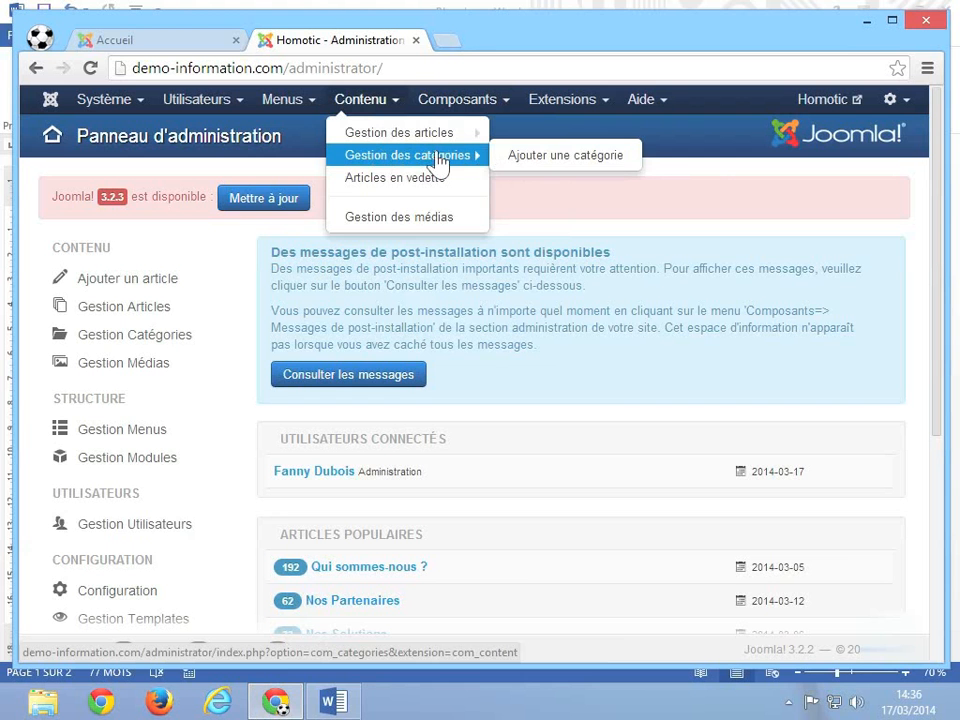
pyautogui.click(438, 163)
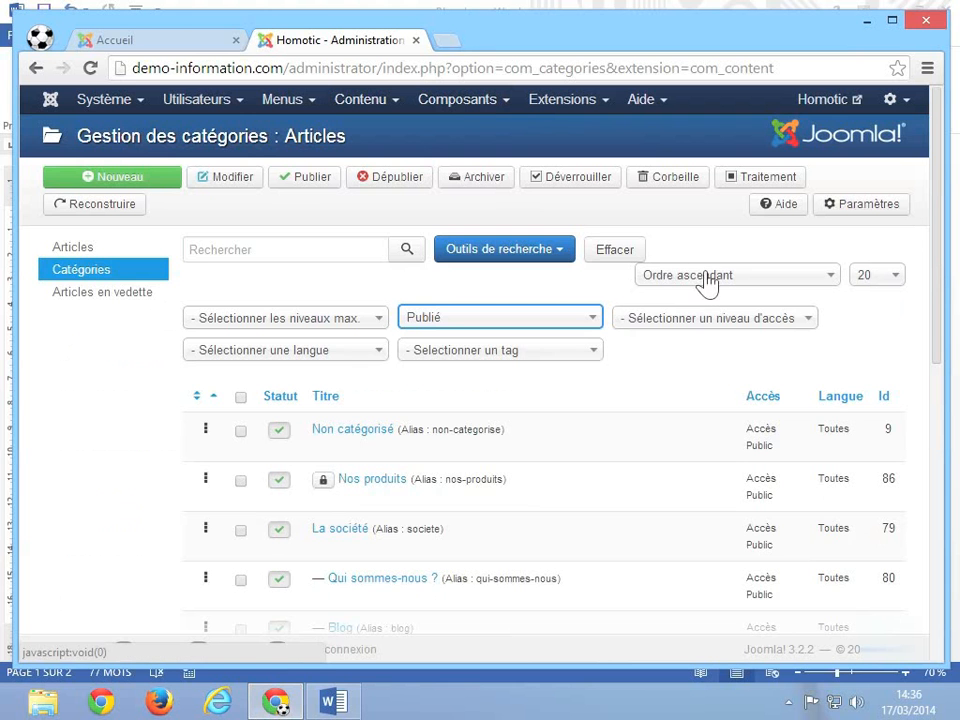
pyautogui.scroll(-5, 733, 450)
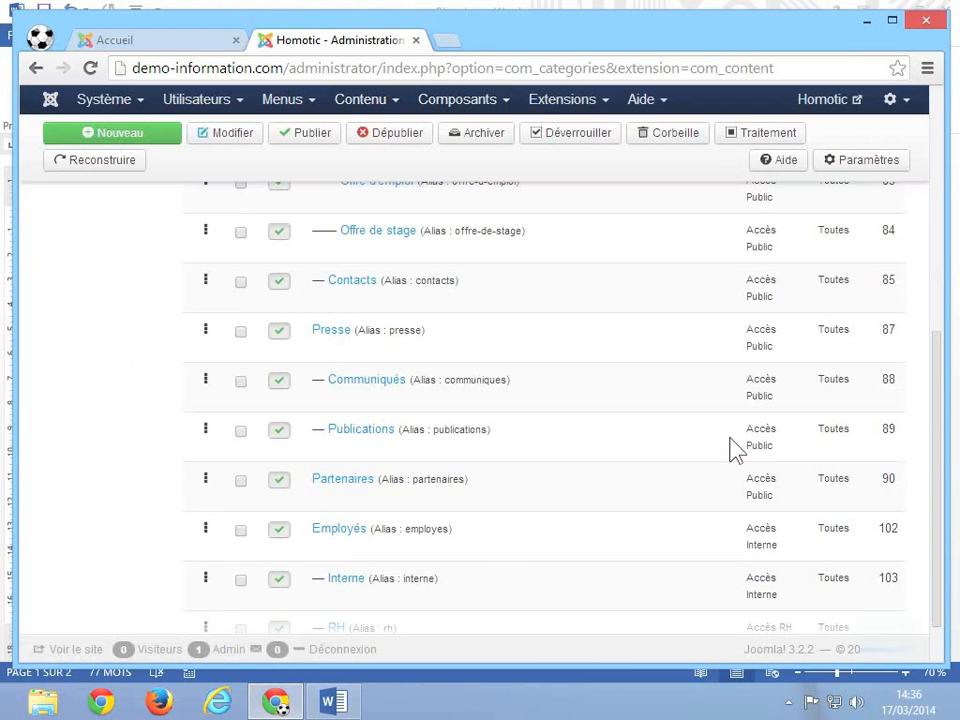
pyautogui.scroll(5, 733, 450)
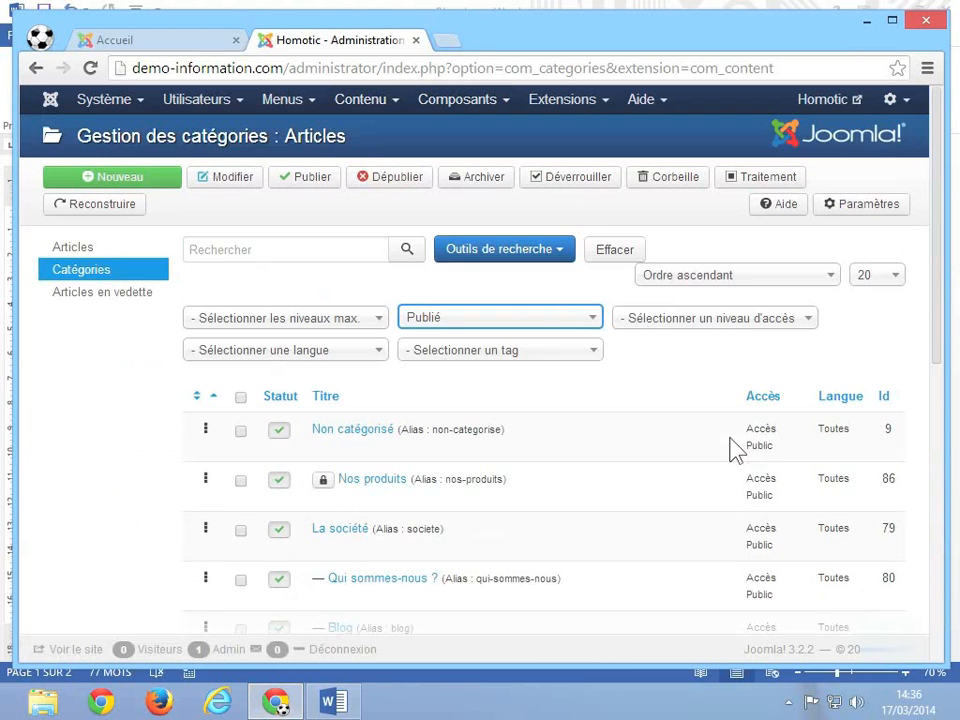
# Step: Clear the status filter on the category list and look over the category hierarchy
pyautogui.click(568, 321)
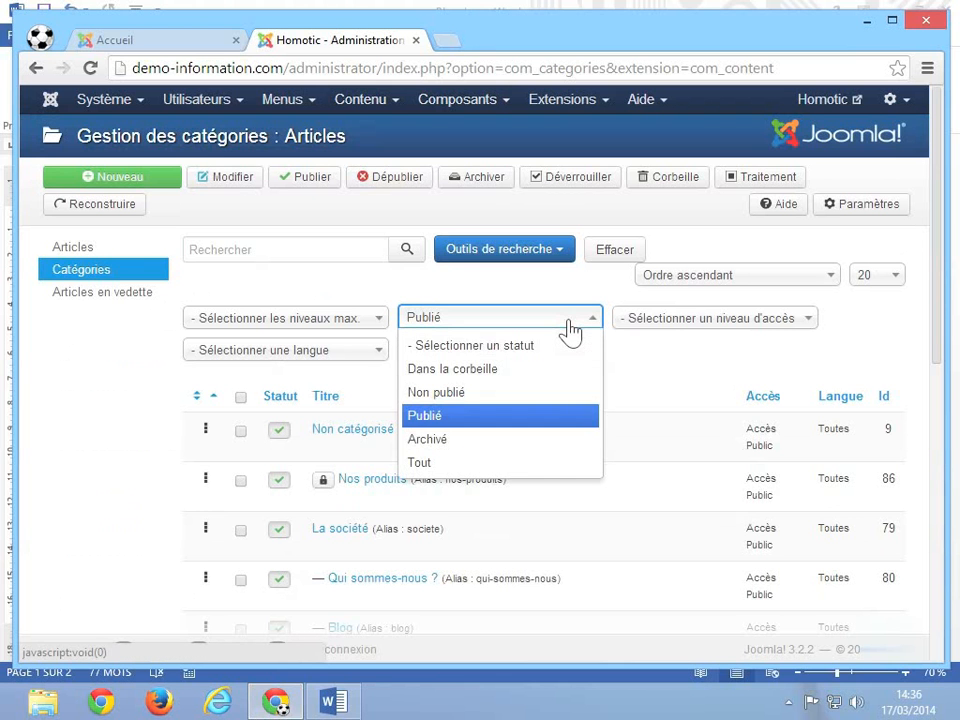
pyautogui.click(496, 345)
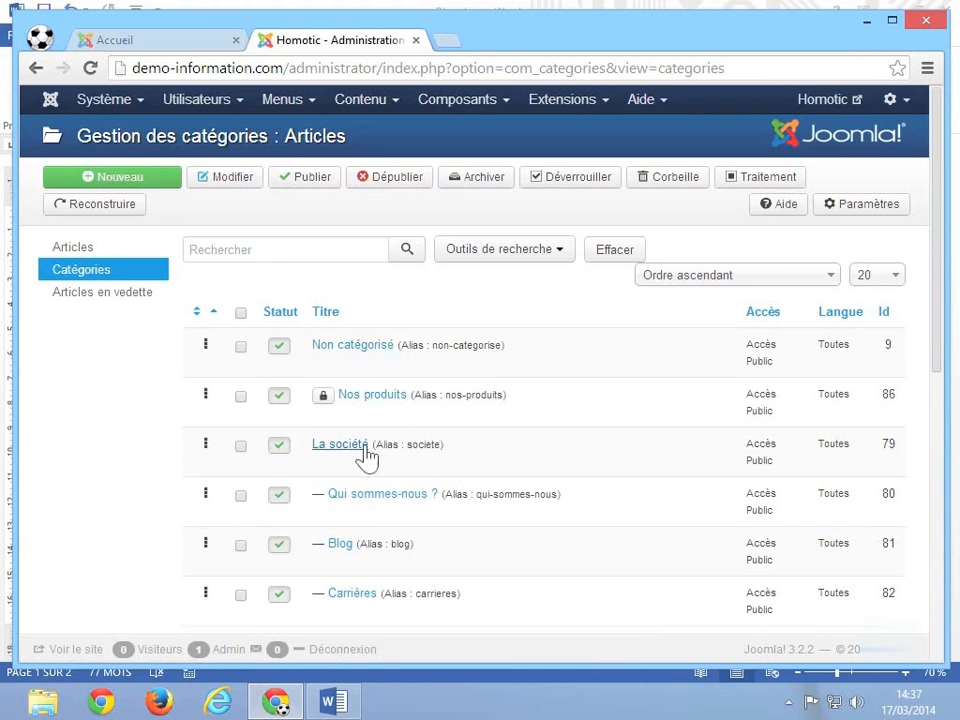
pyautogui.scroll(-2, 544, 471)
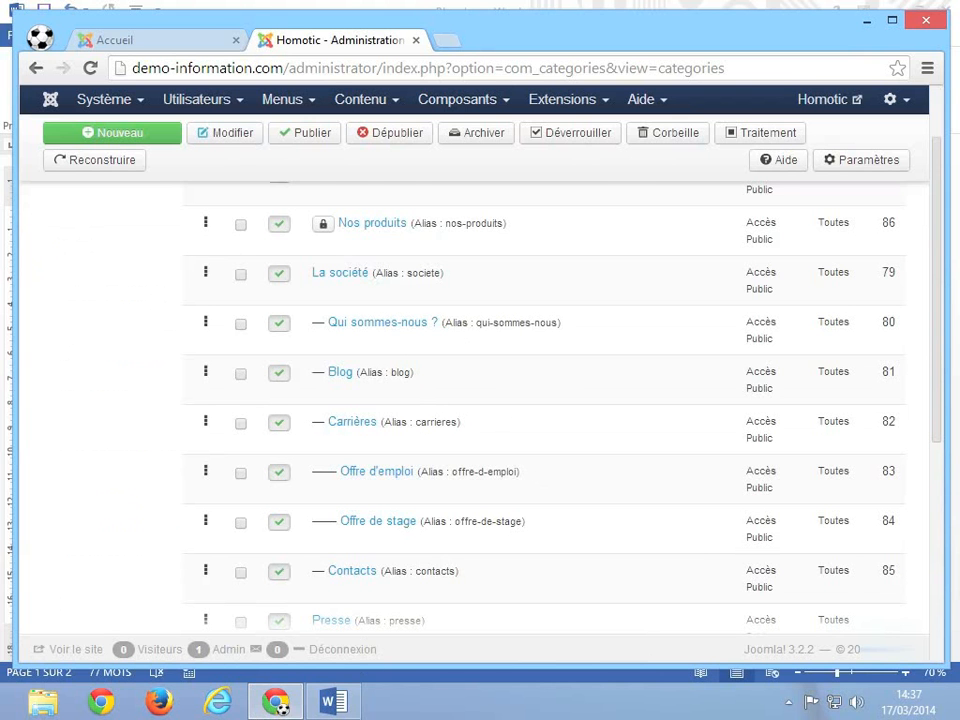
pyautogui.scroll(2, 505, 500)
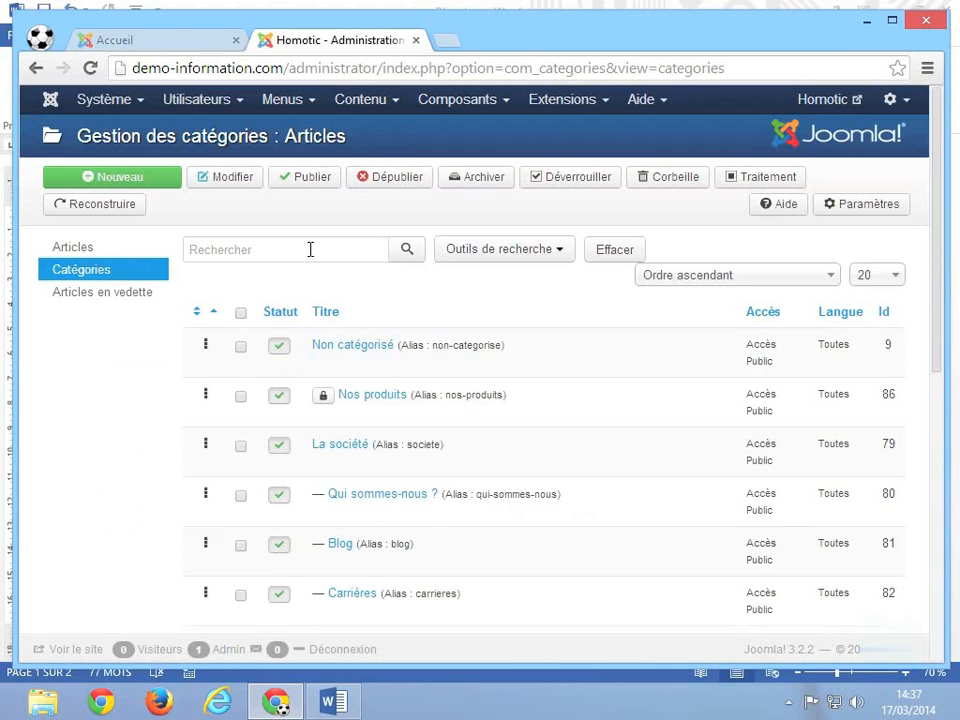
# Step: Filter the category list by the status "Publié" using the search tools
pyautogui.click(527, 250)
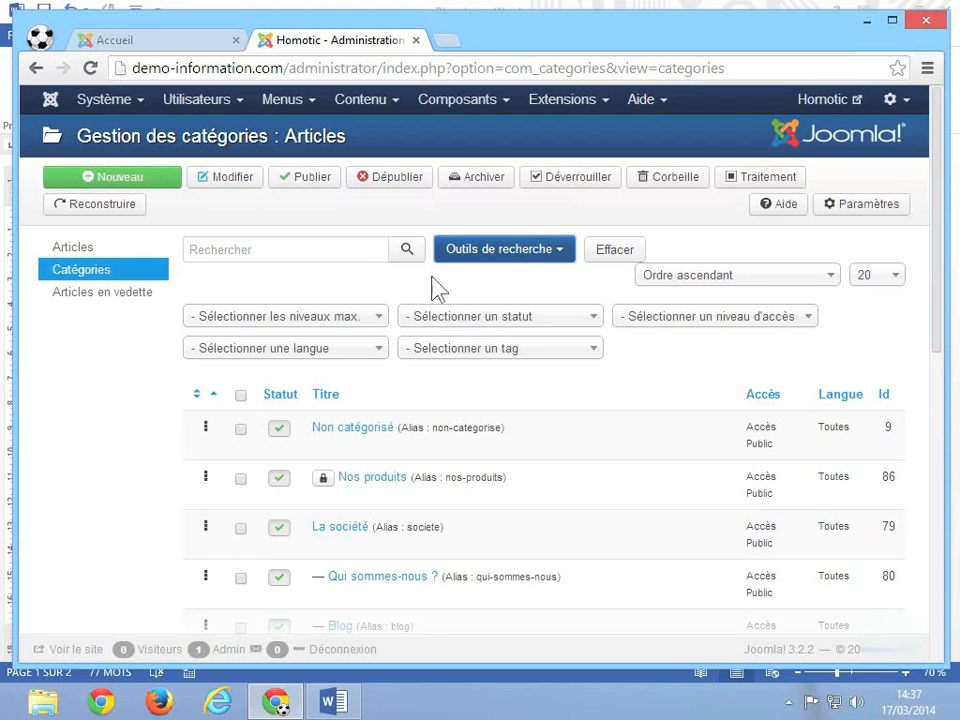
pyautogui.click(491, 318)
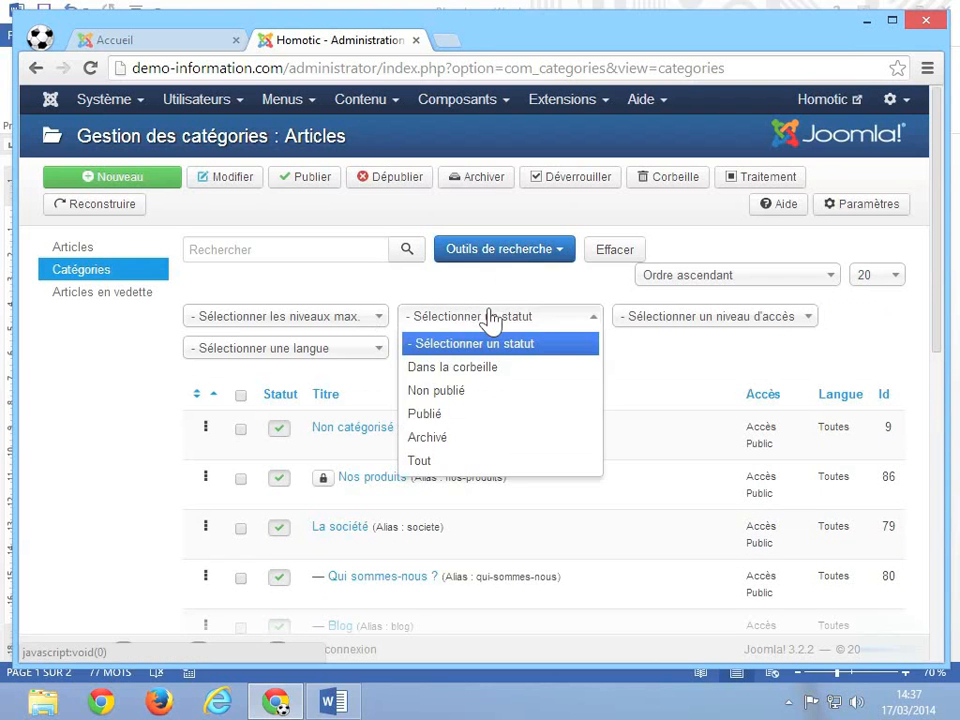
pyautogui.click(451, 415)
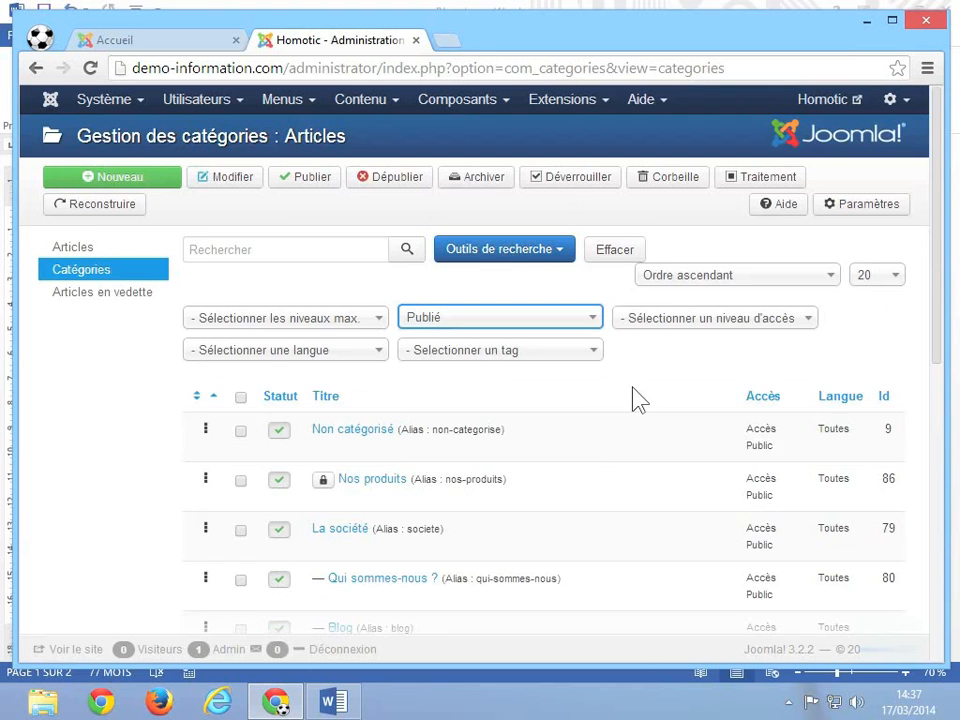
pyautogui.scroll(-5, 632, 392)
pyautogui.scroll(5, 632, 392)
# Step: Set the category list to display "Tout" and sort it by "Ordre ascendant"
pyautogui.click(888, 279)
pyautogui.click(744, 288)
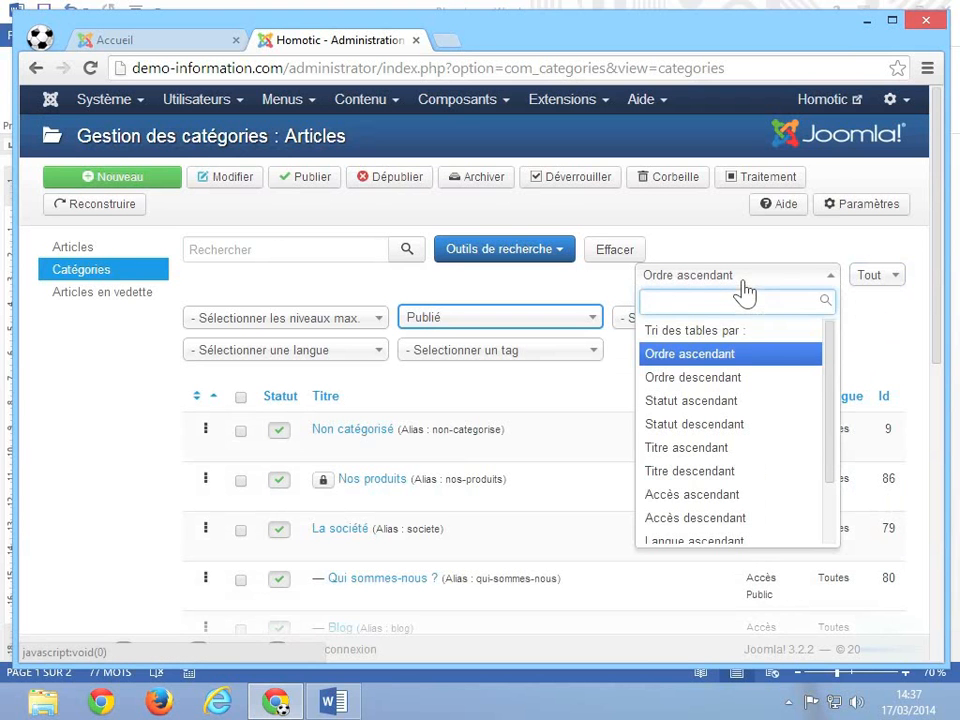
pyautogui.click(702, 353)
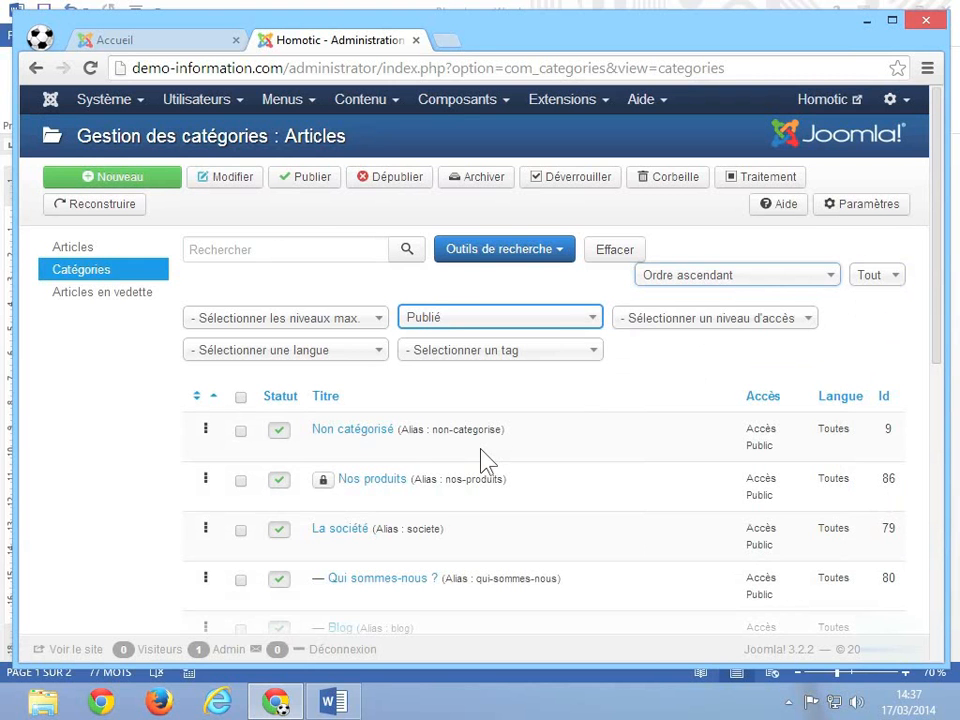
# Step: Start a new article category and title it "Ressources Humaines"
pyautogui.scroll(-2, 480, 460)
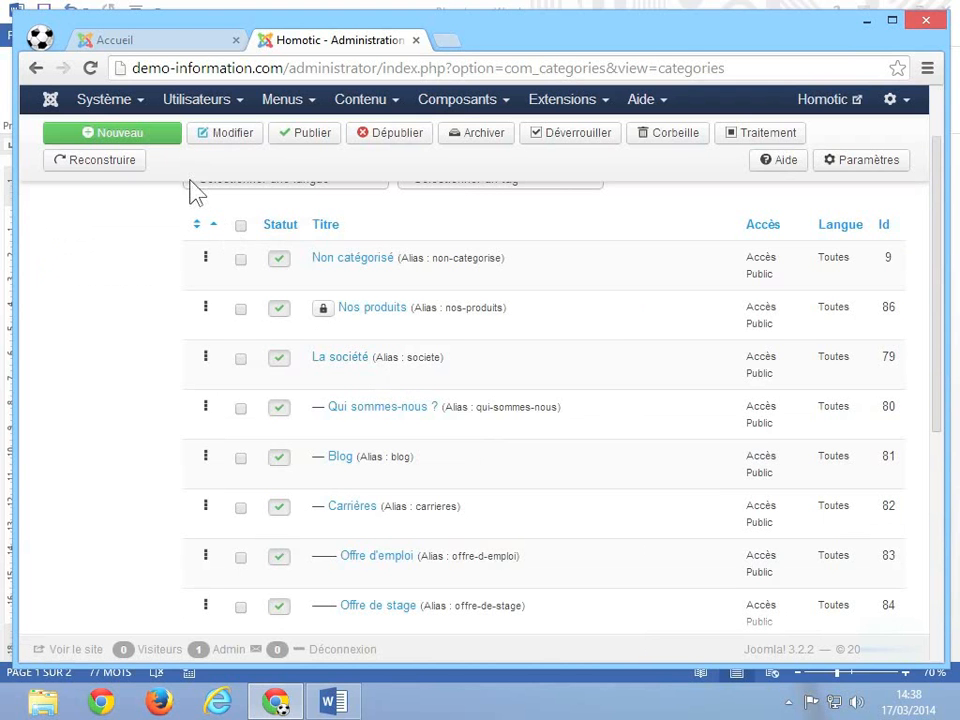
pyautogui.click(162, 151)
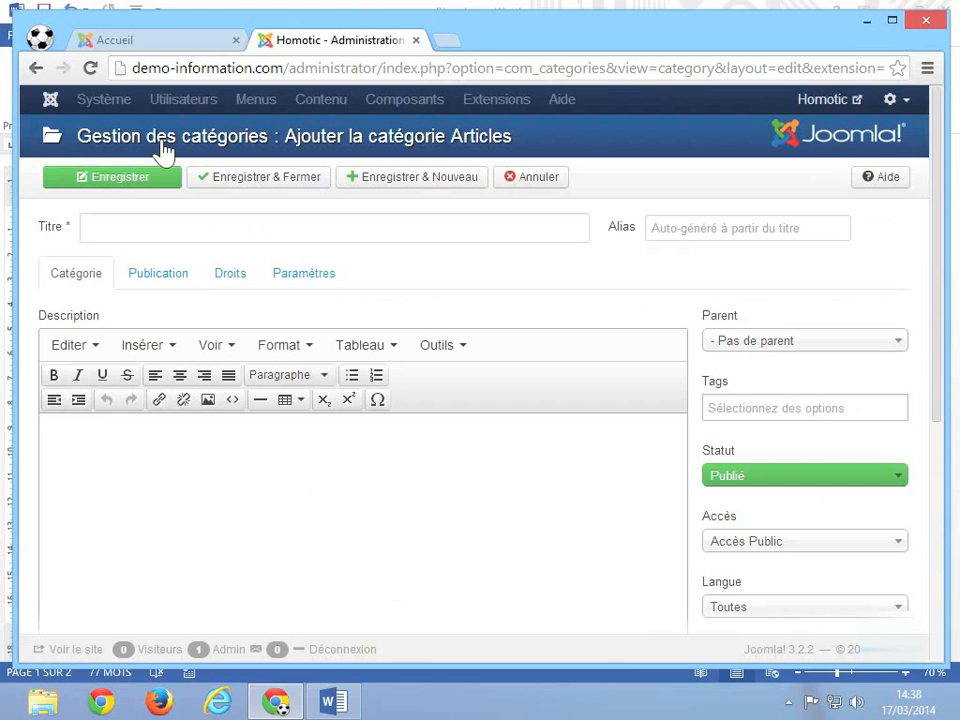
pyautogui.click(221, 218)
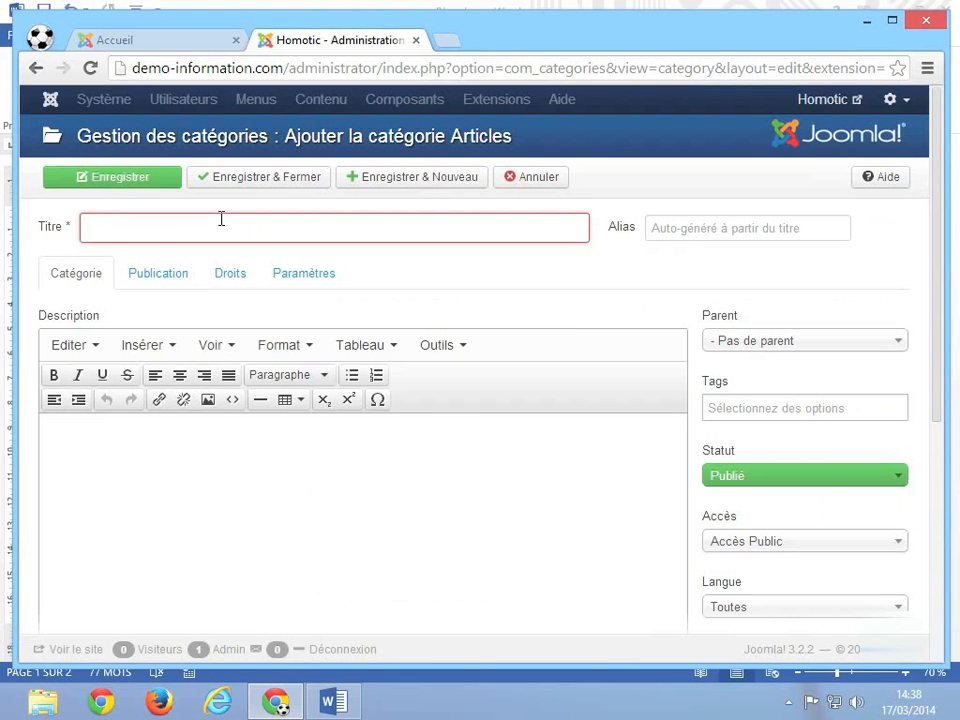
pyautogui.write('Re')
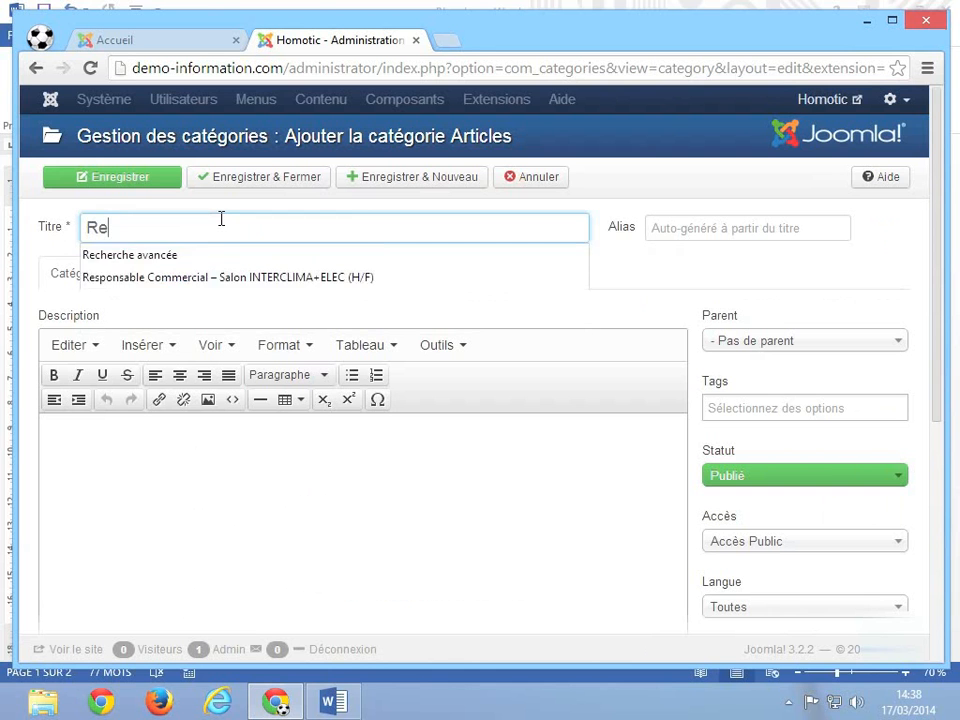
pyautogui.write('ssou')
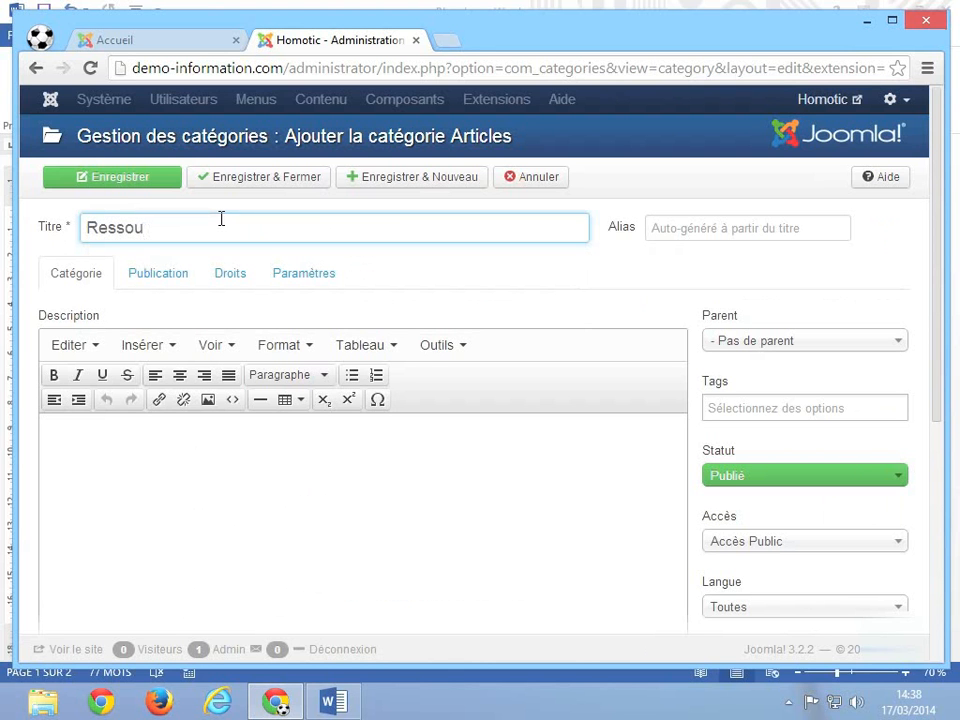
pyautogui.write('rces Humaines')
# Step: Set the new category's alias to "ressourceshumaines"
pyautogui.click(686, 226)
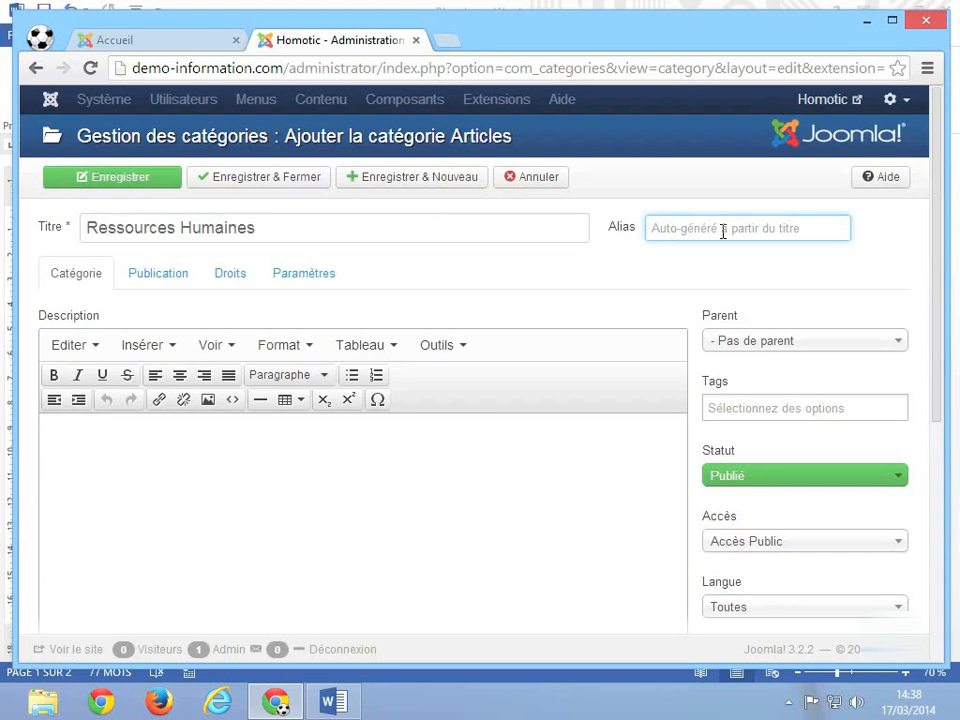
pyautogui.write('res')
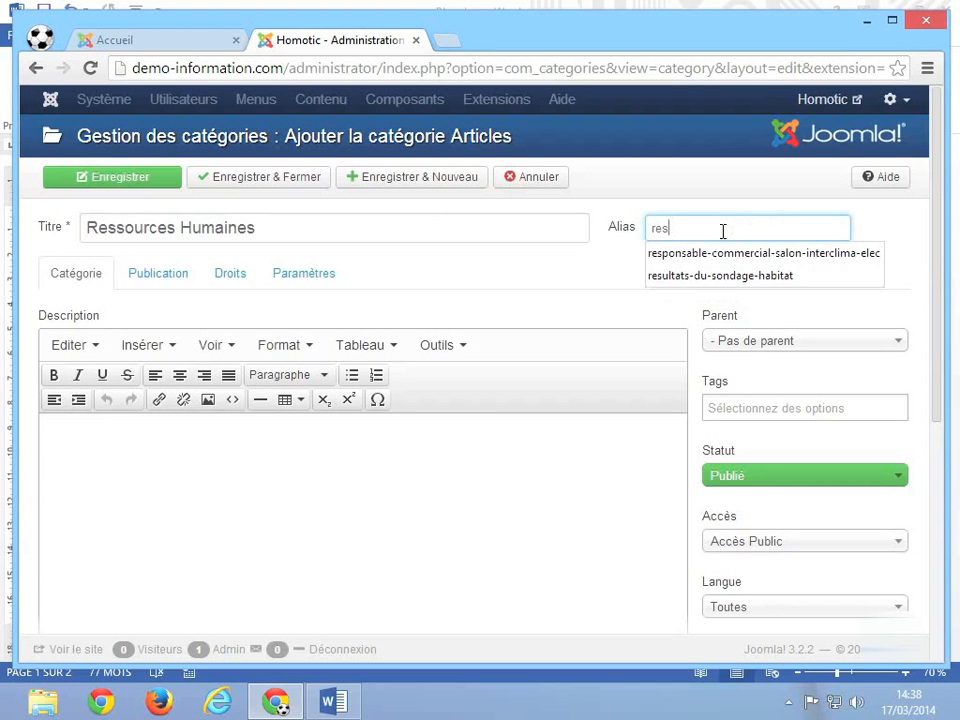
pyautogui.write('s')
pyautogui.write('ource')
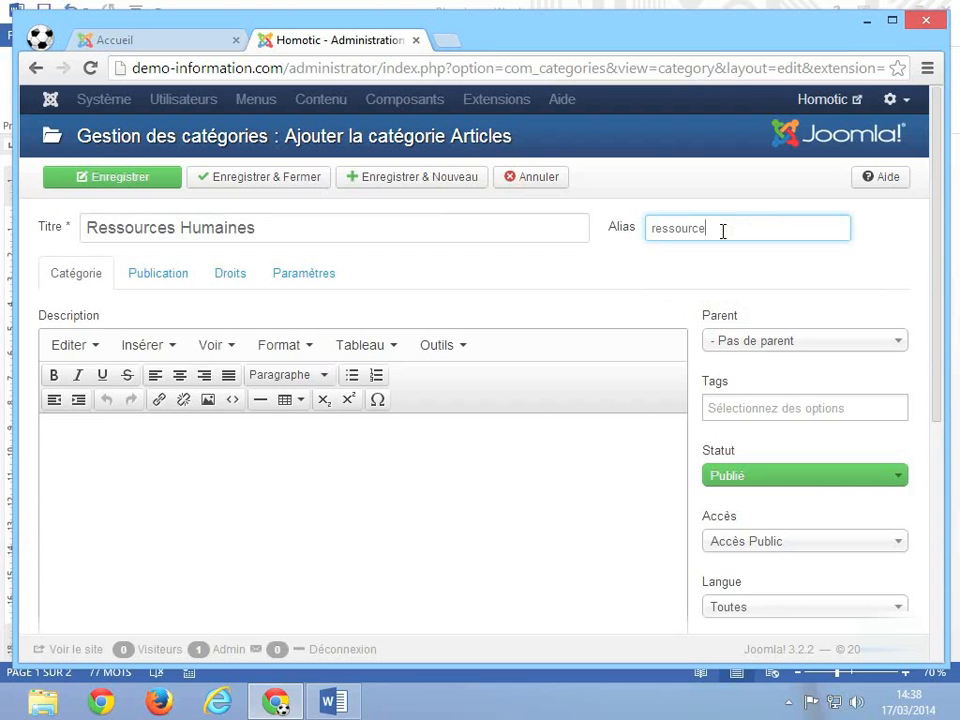
pyautogui.write('shumaines')
# Step: Enter the category description "Il s'agit des offres d'emploi et de stages proposées par l'entreprise."
pyautogui.click(171, 438)
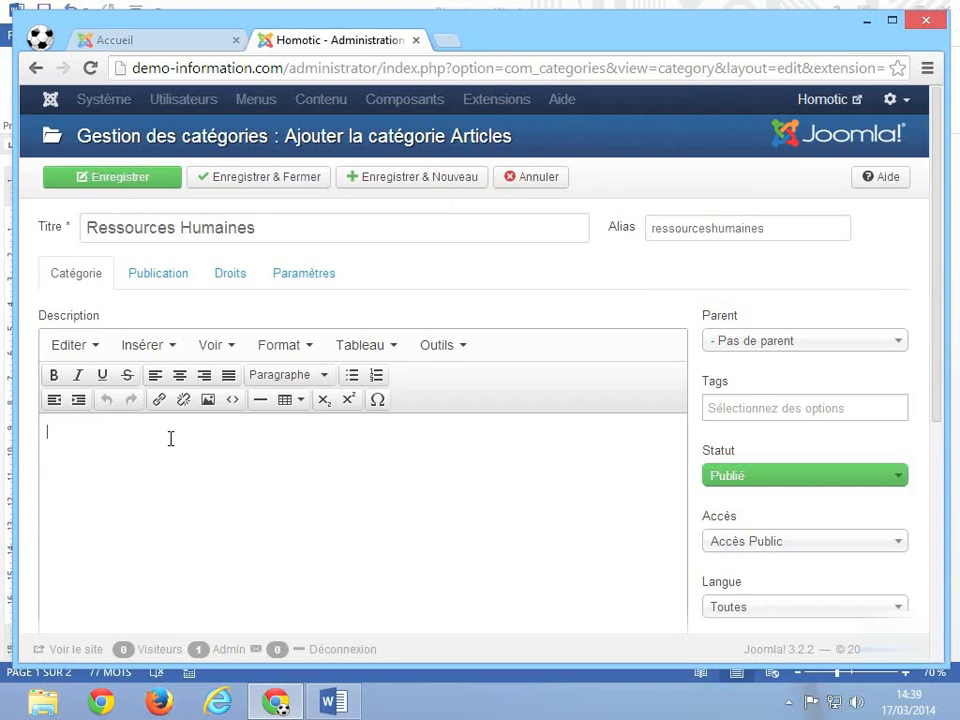
pyautogui.write("Il s'agit des offres d'emp")
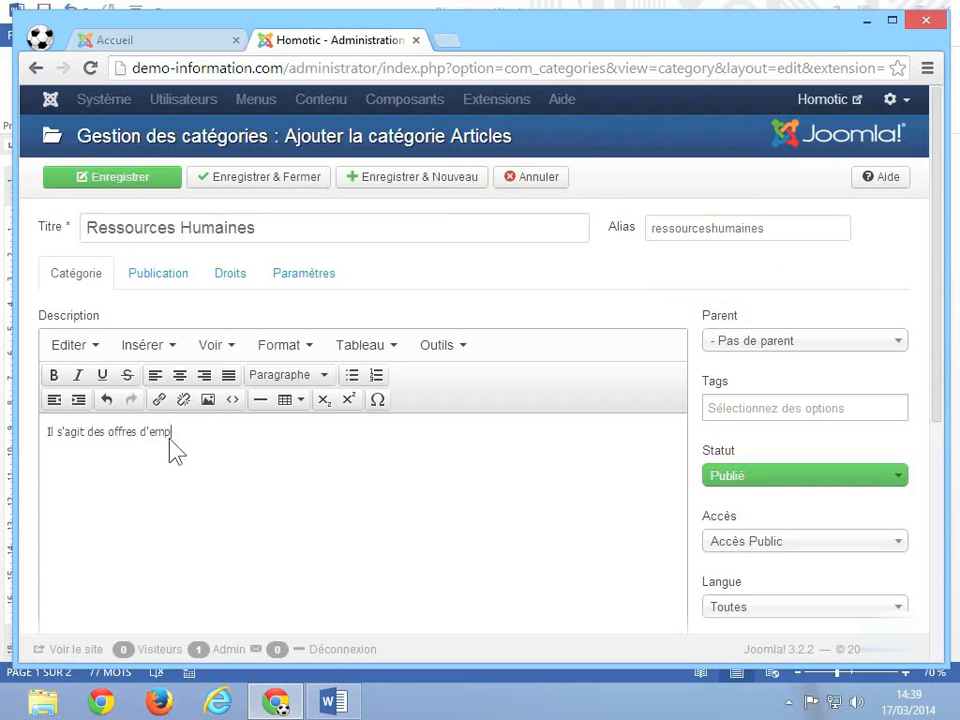
pyautogui.write("loi et de stages proposées par l'")
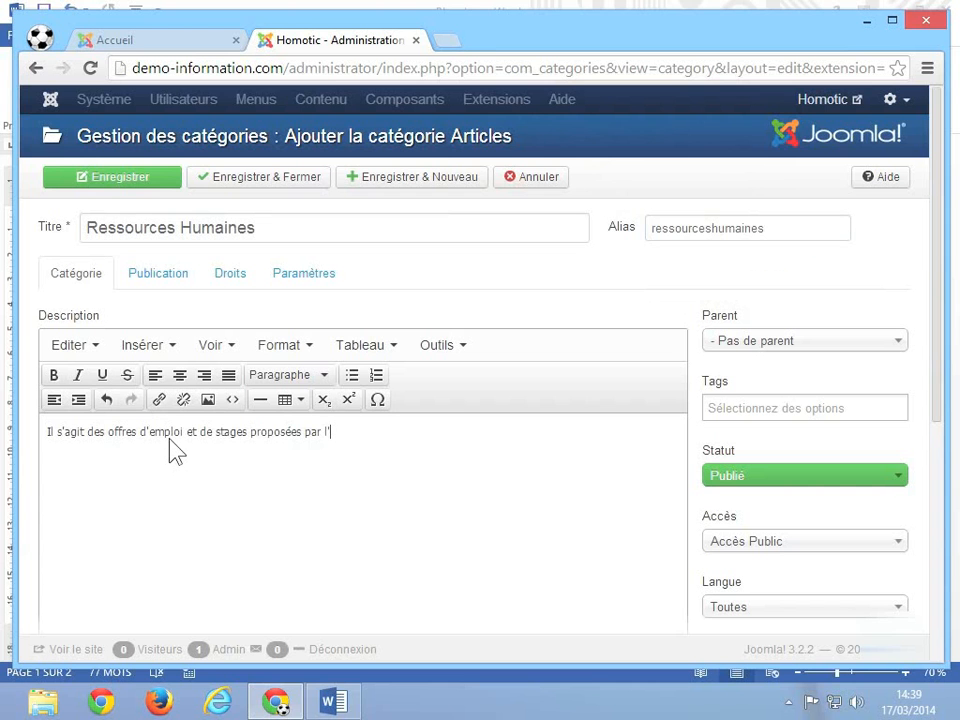
pyautogui.write('entreprise.')
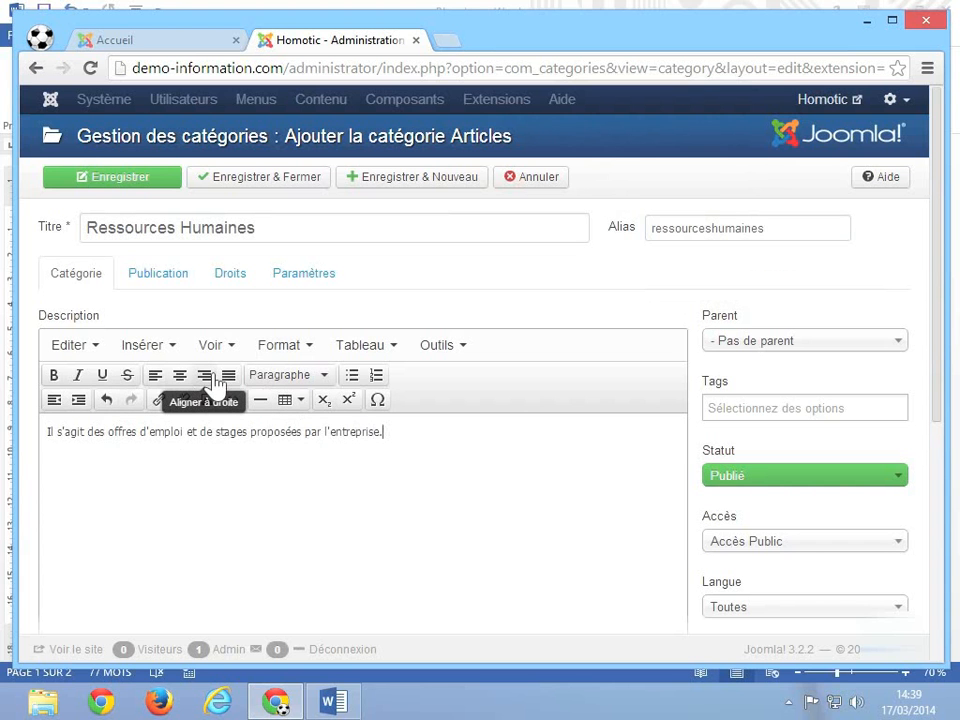
pyautogui.scroll(-5, 443, 435)
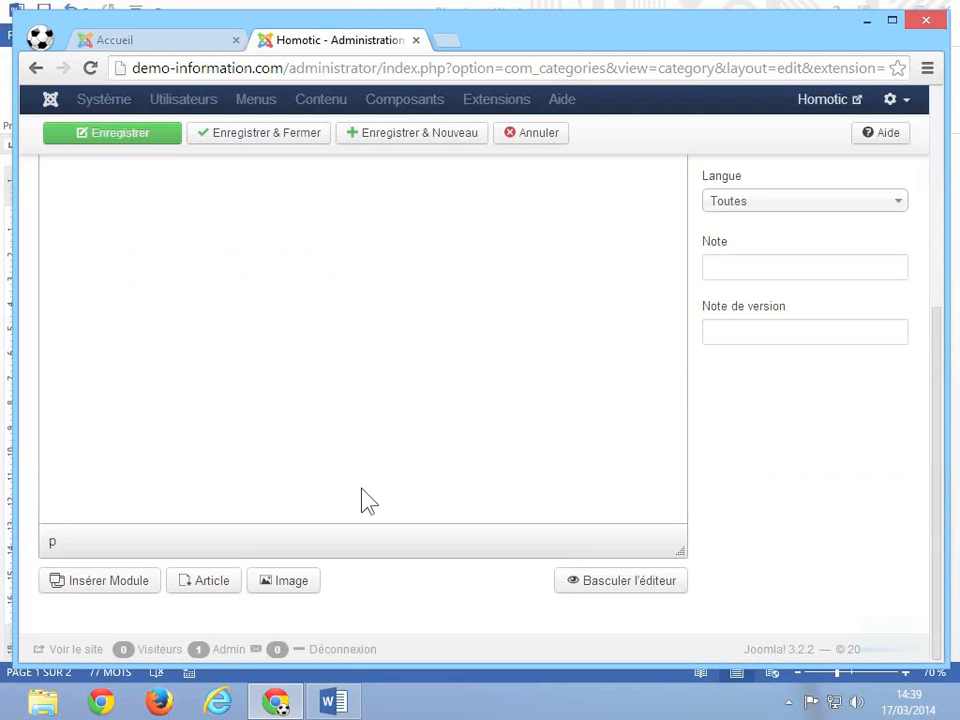
# Step: Set the new category's parent to "La société"
pyautogui.scroll(5, 315, 596)
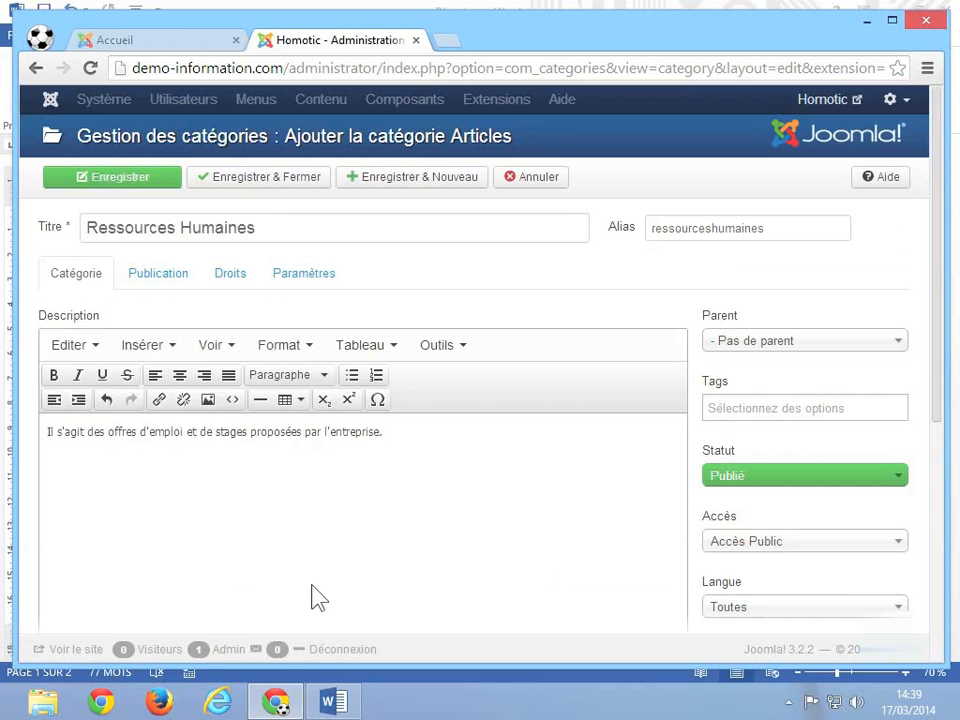
pyautogui.click(792, 345)
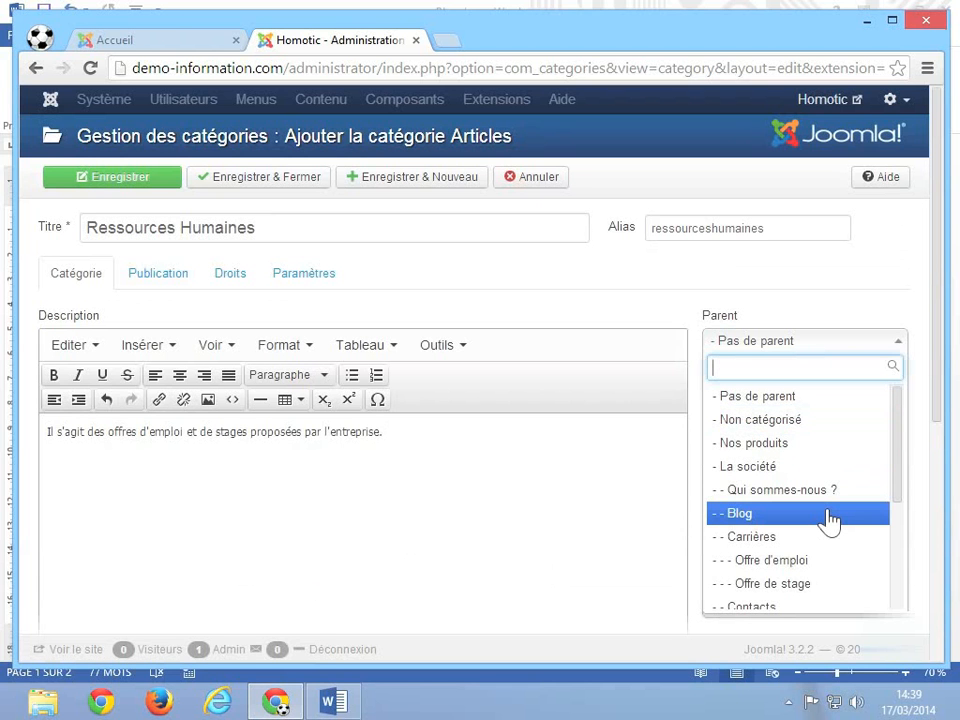
pyautogui.click(776, 470)
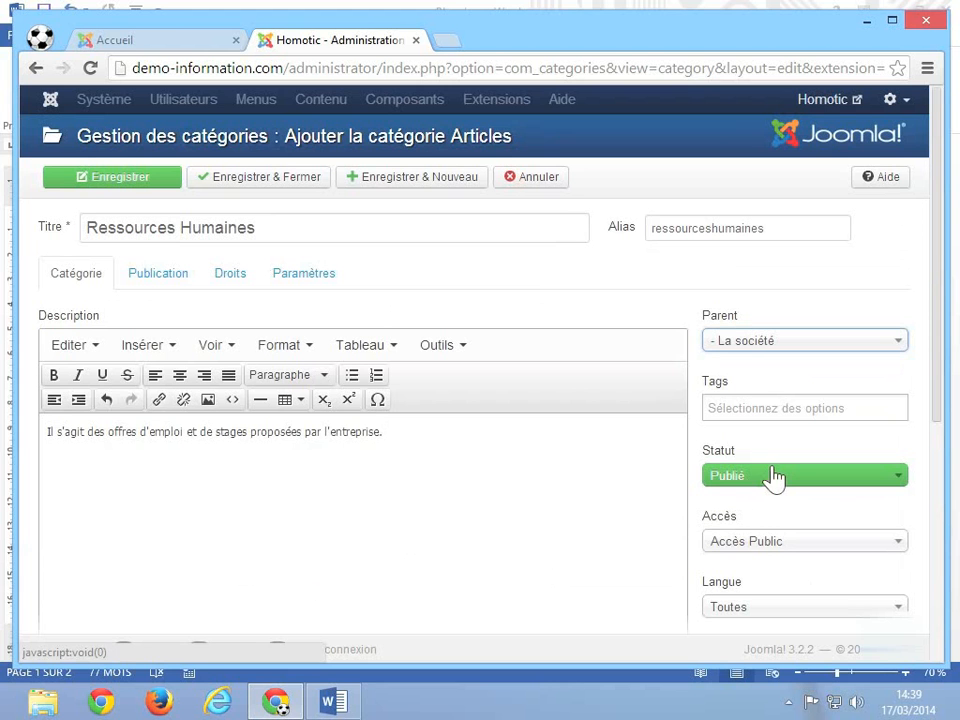
# Step: Check the category's available tags and publication statuses, and select "Accès Public" as its access level
pyautogui.click(761, 402)
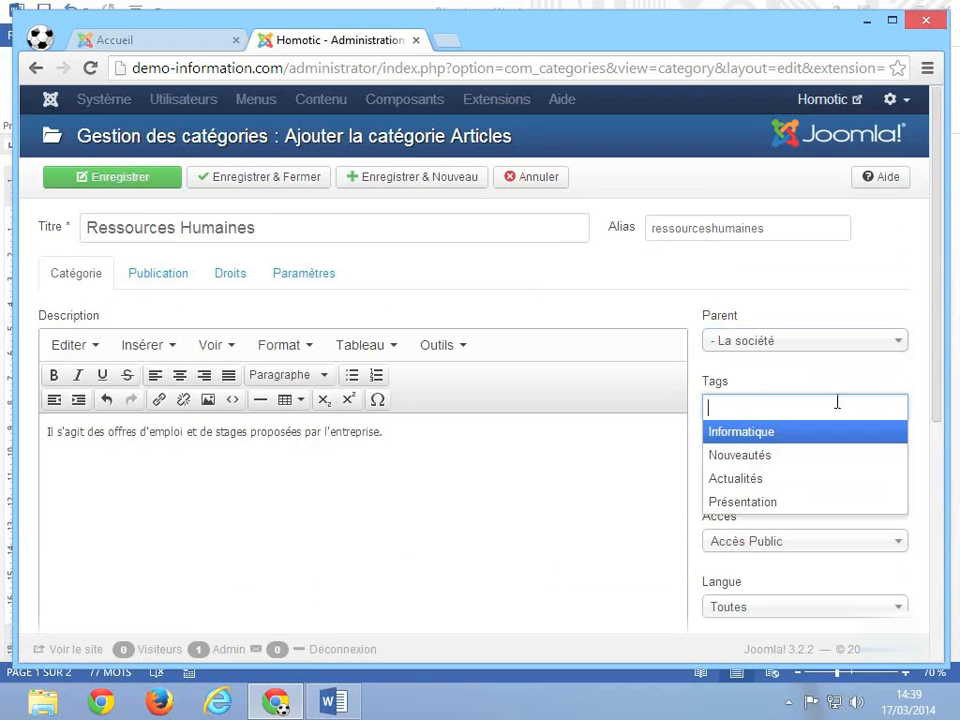
pyautogui.click(911, 392)
pyautogui.scroll(-3, 911, 392)
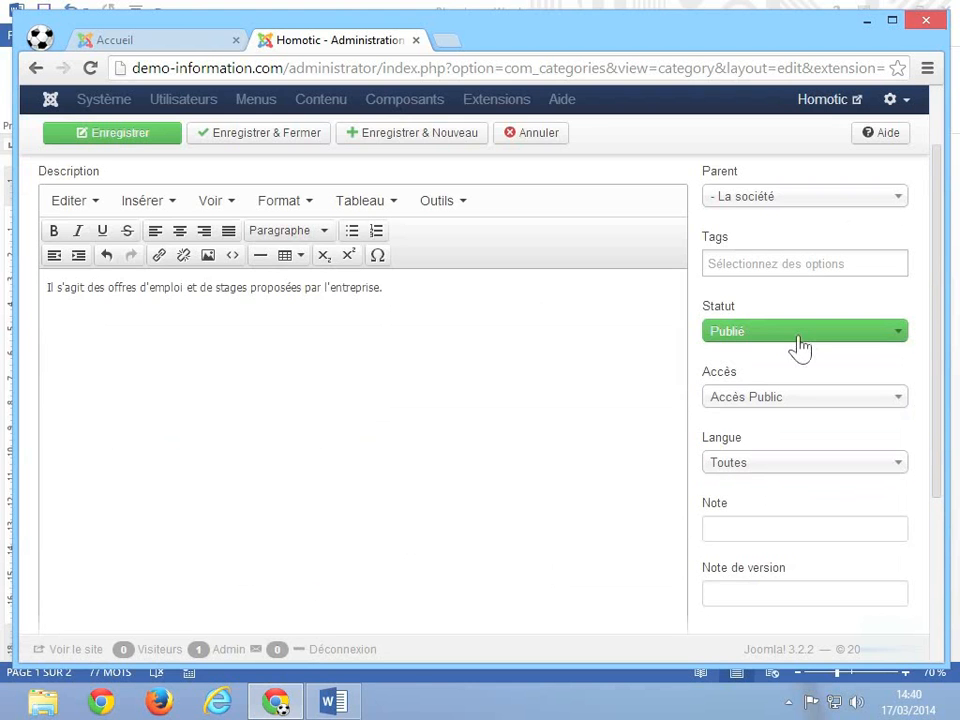
pyautogui.click(753, 338)
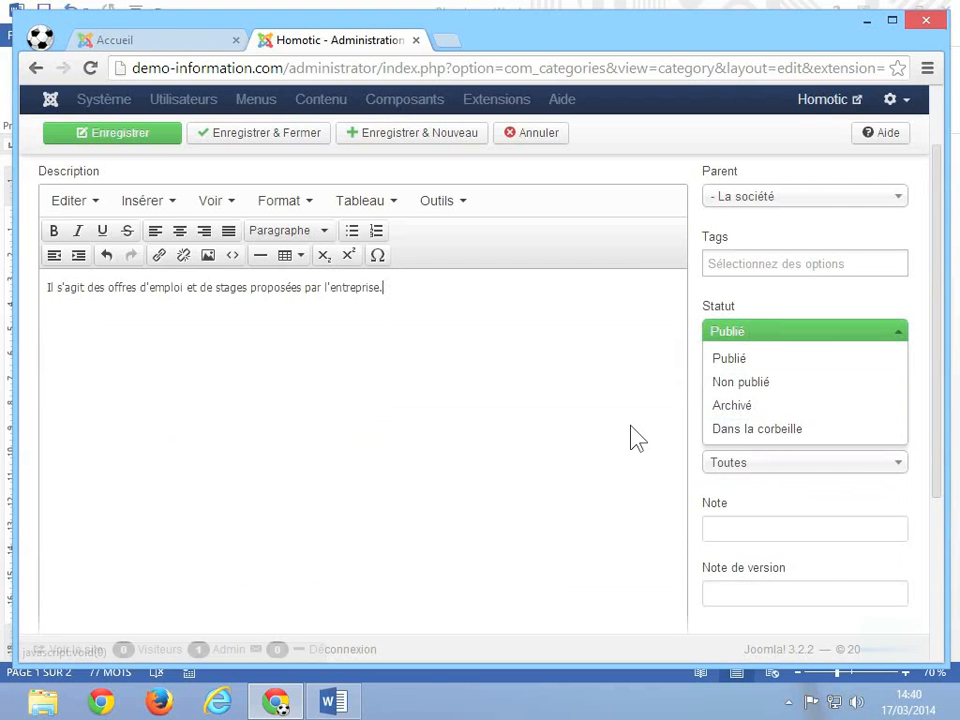
pyautogui.click(700, 432)
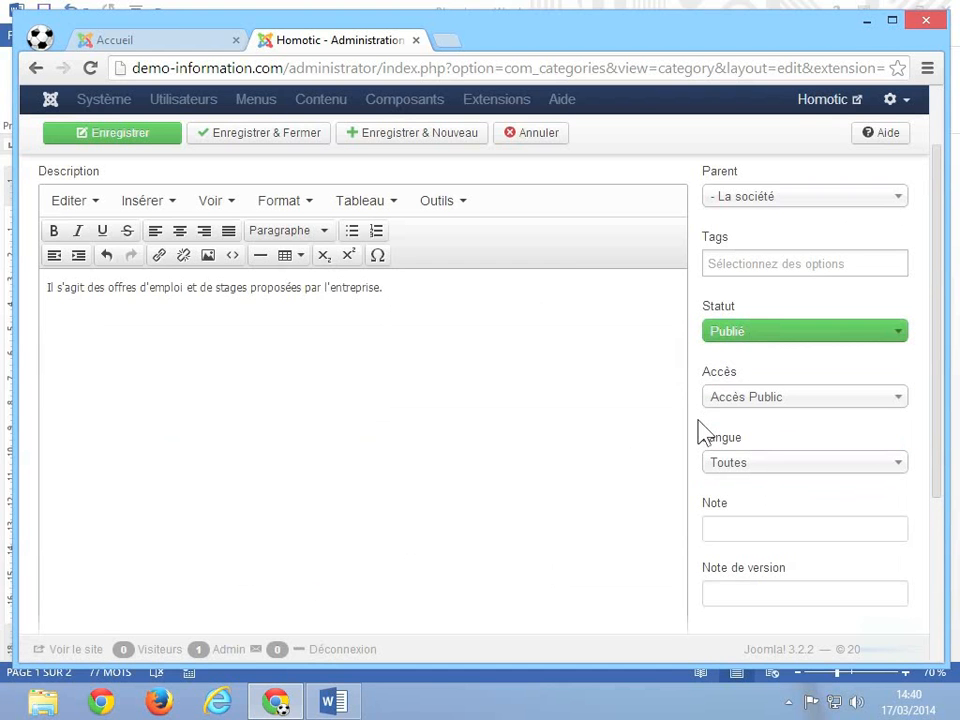
pyautogui.click(788, 400)
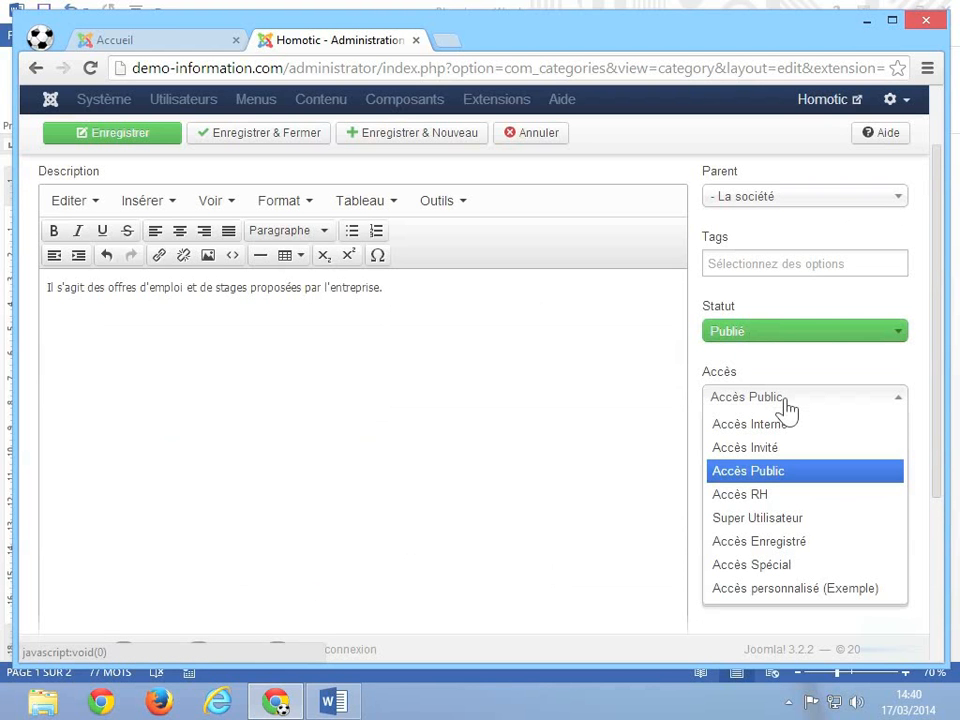
pyautogui.click(789, 472)
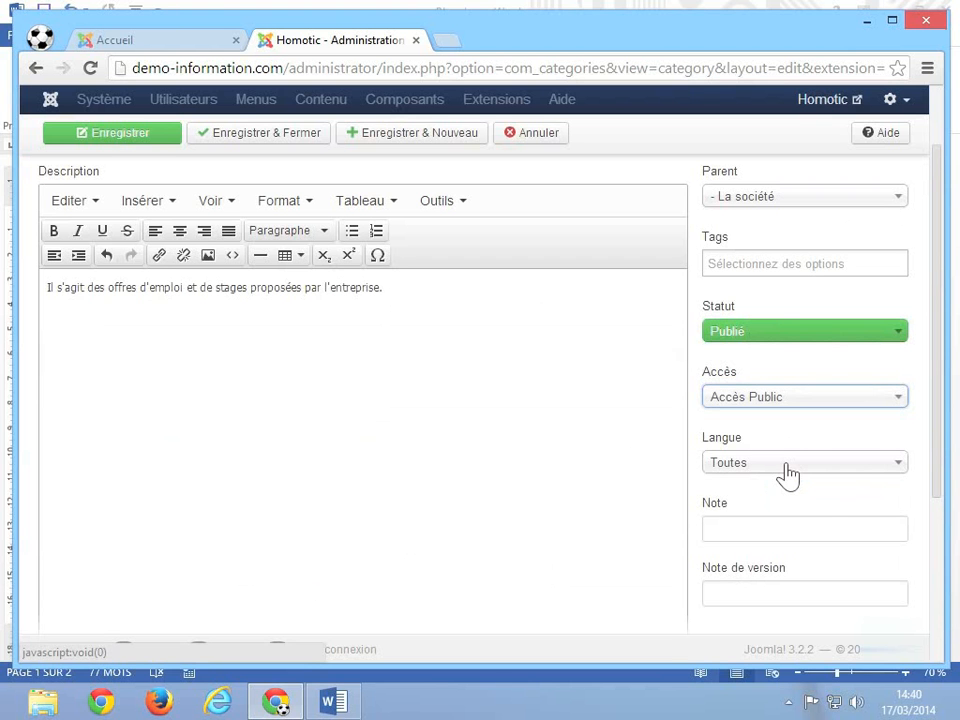
# Step: Review the category's publication details, user group rights and parameters, including the available page layout types
pyautogui.scroll(2, 830, 526)
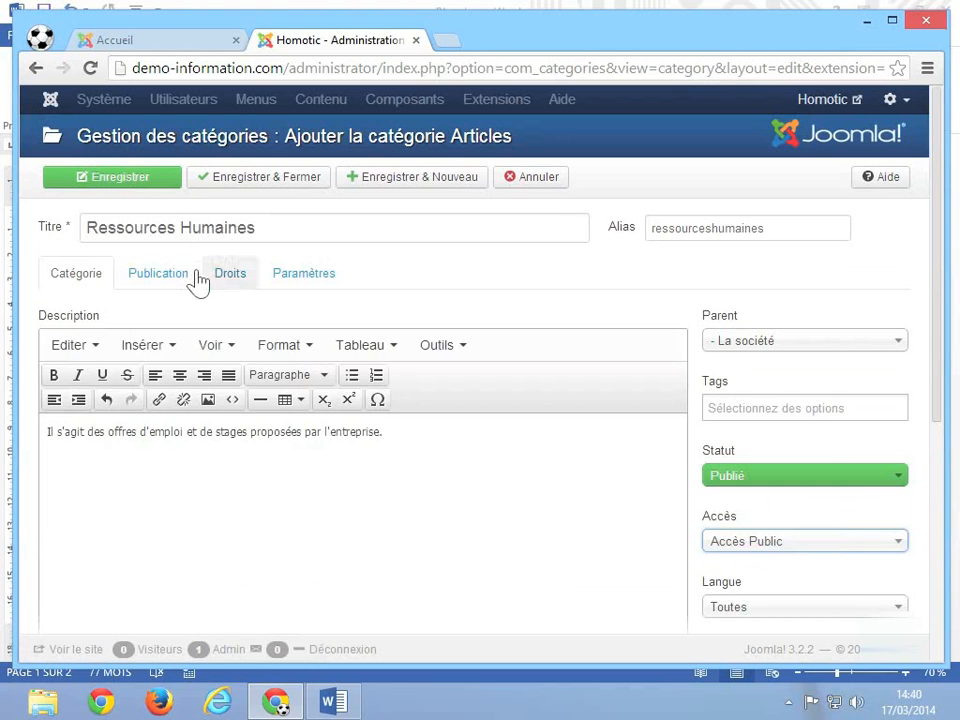
pyautogui.click(158, 274)
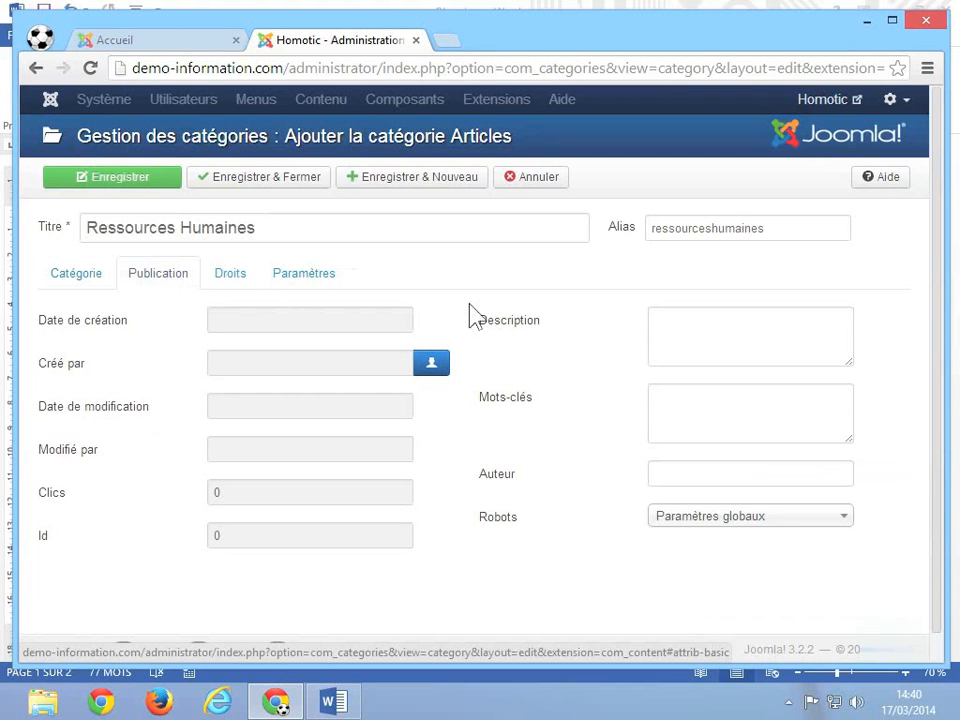
pyautogui.click(699, 399)
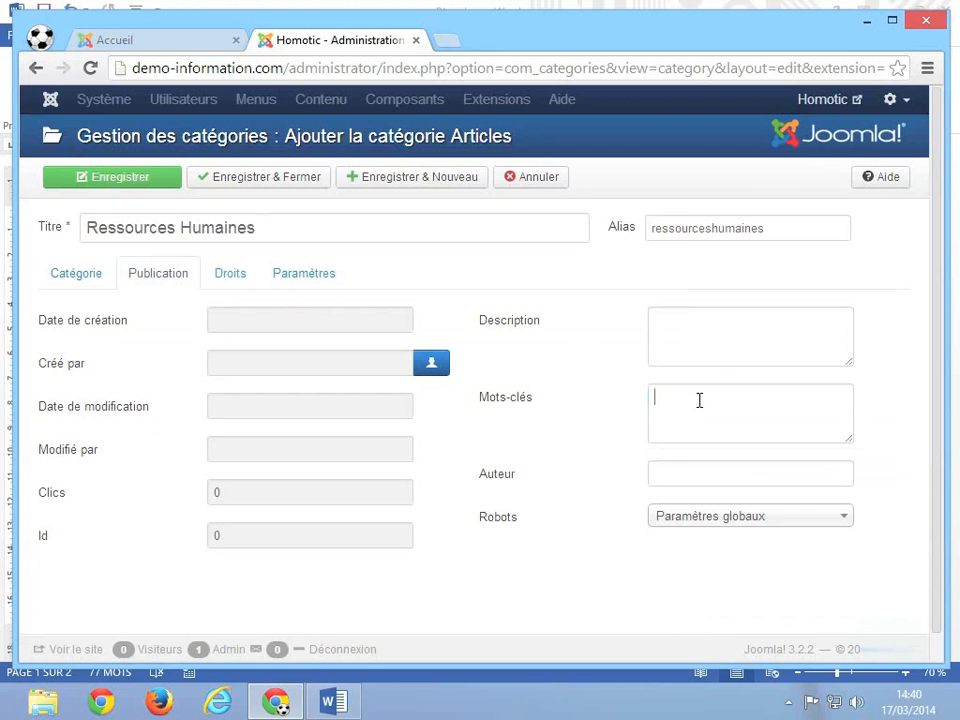
pyautogui.click(240, 273)
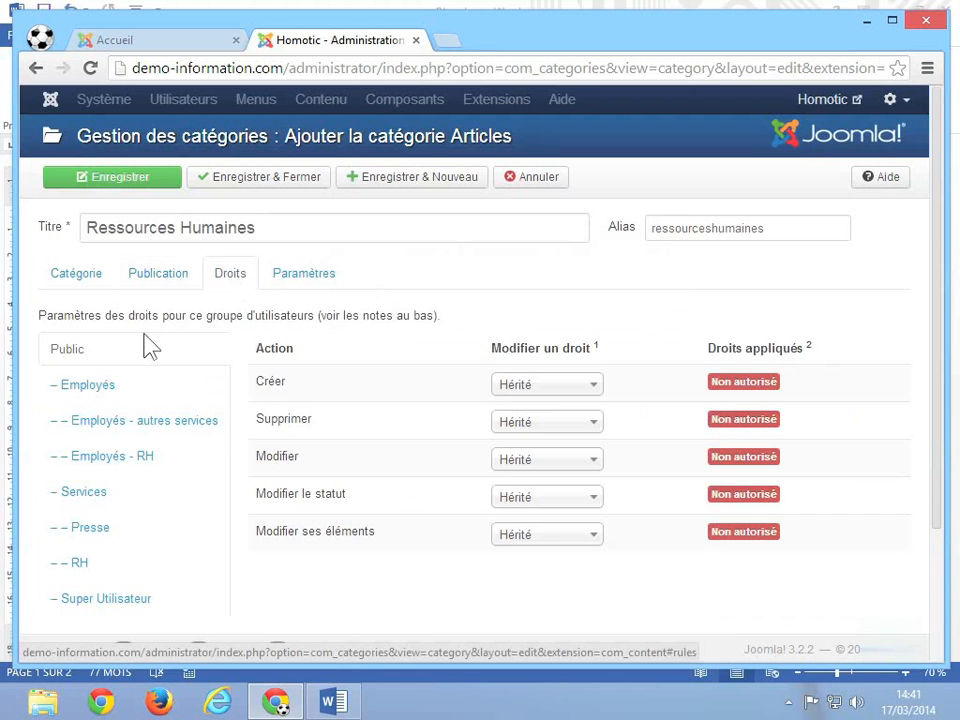
pyautogui.click(320, 282)
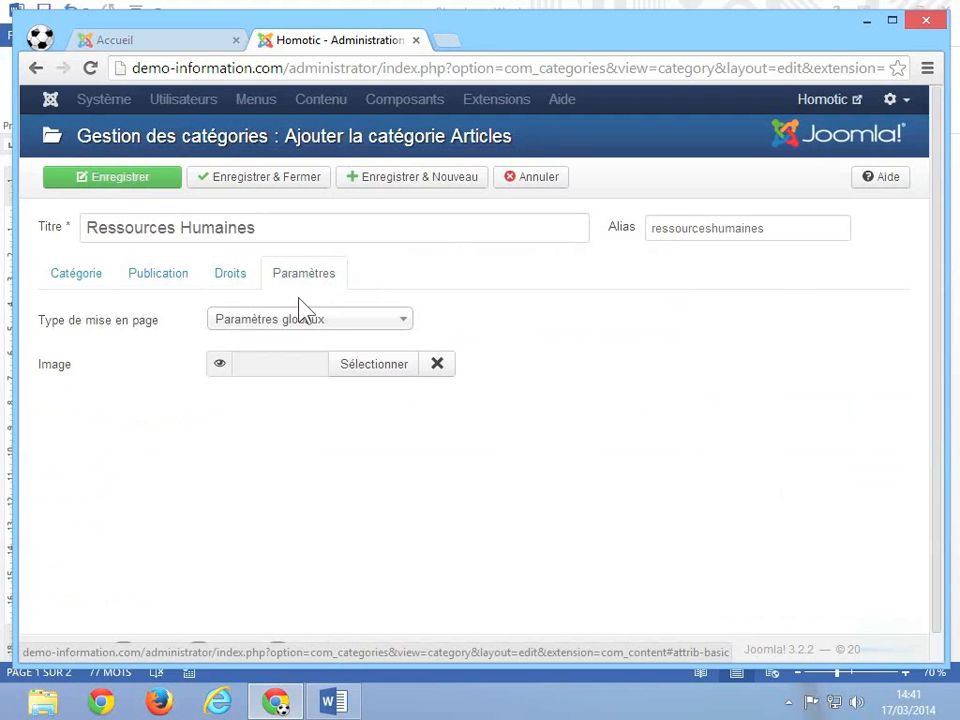
pyautogui.click(275, 325)
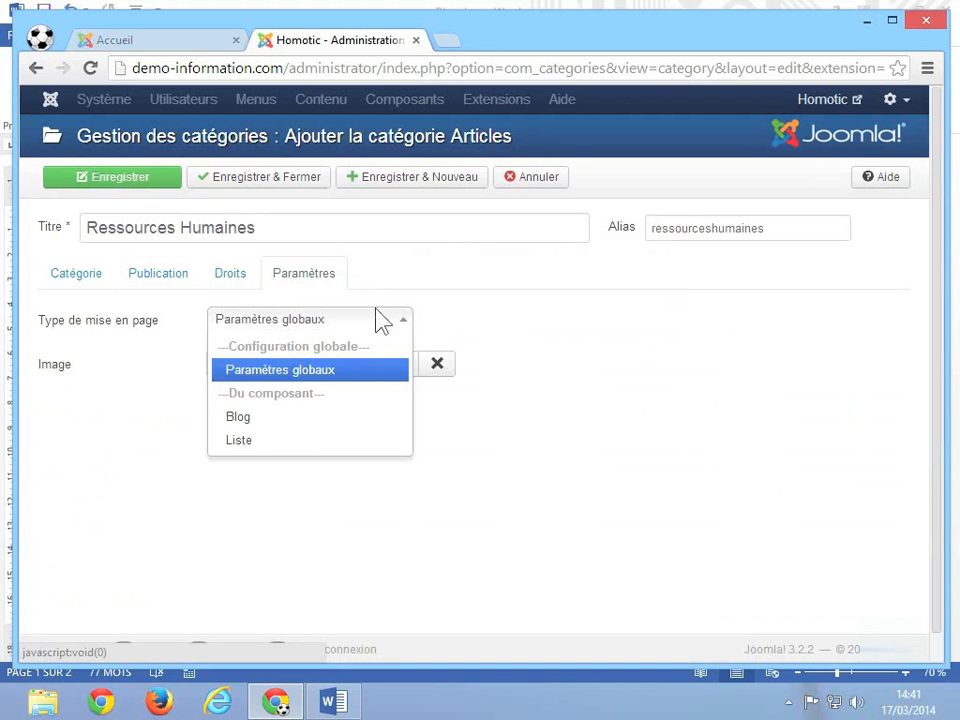
pyautogui.click(437, 317)
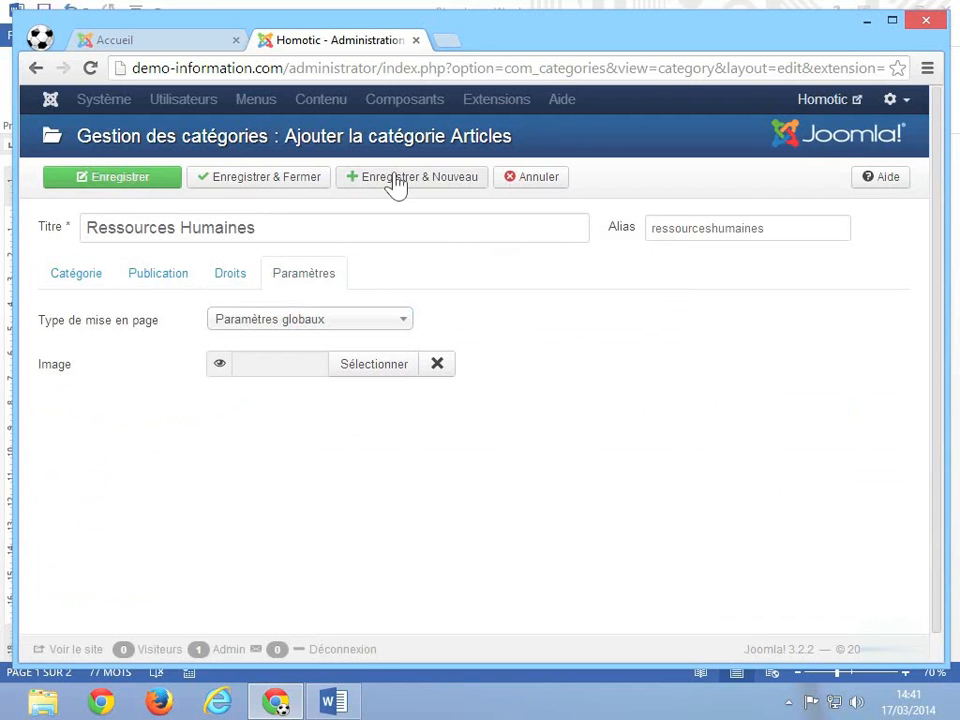
# Step: Save and close the "Ressources Humaines" category, and look for it under "La société" in the category list
pyautogui.click(259, 186)
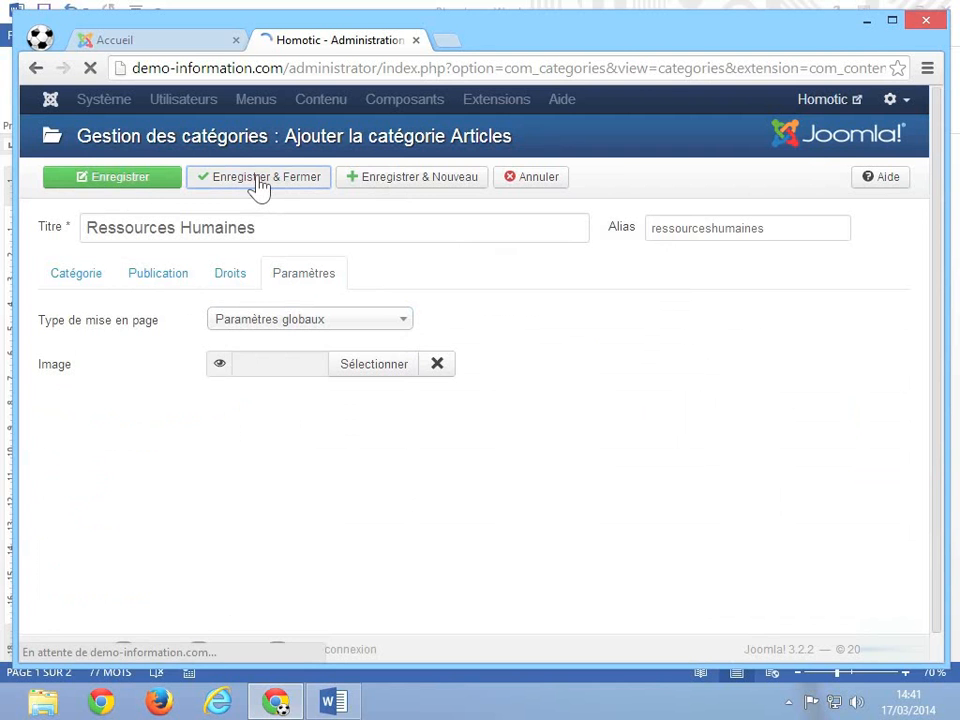
pyautogui.scroll(-3, 515, 340)
pyautogui.scroll(-1, 520, 370)
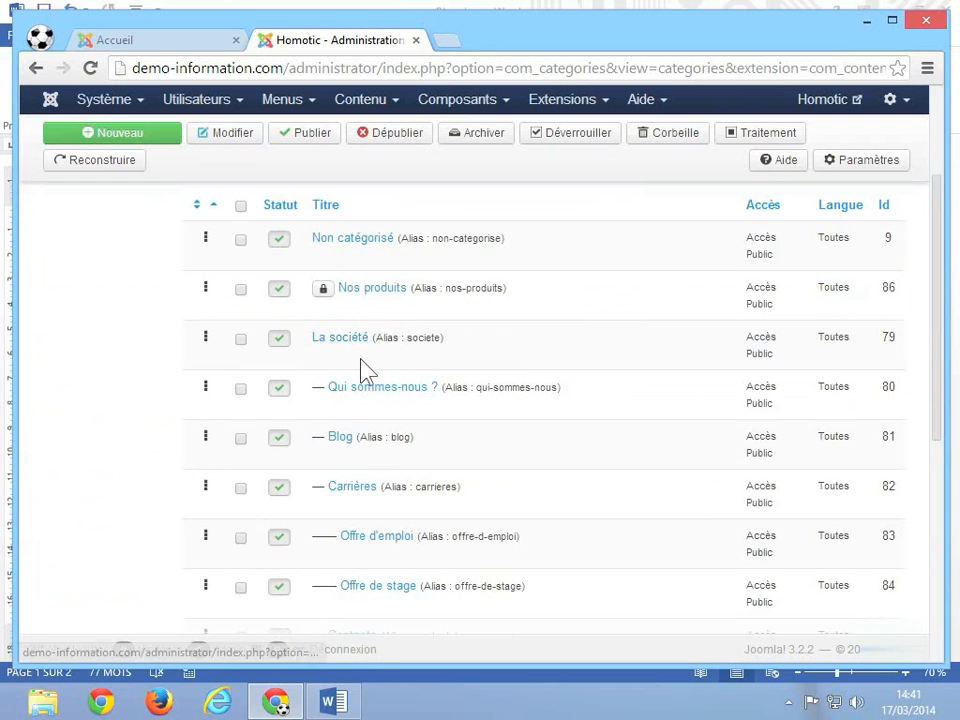
pyautogui.scroll(-1, 365, 370)
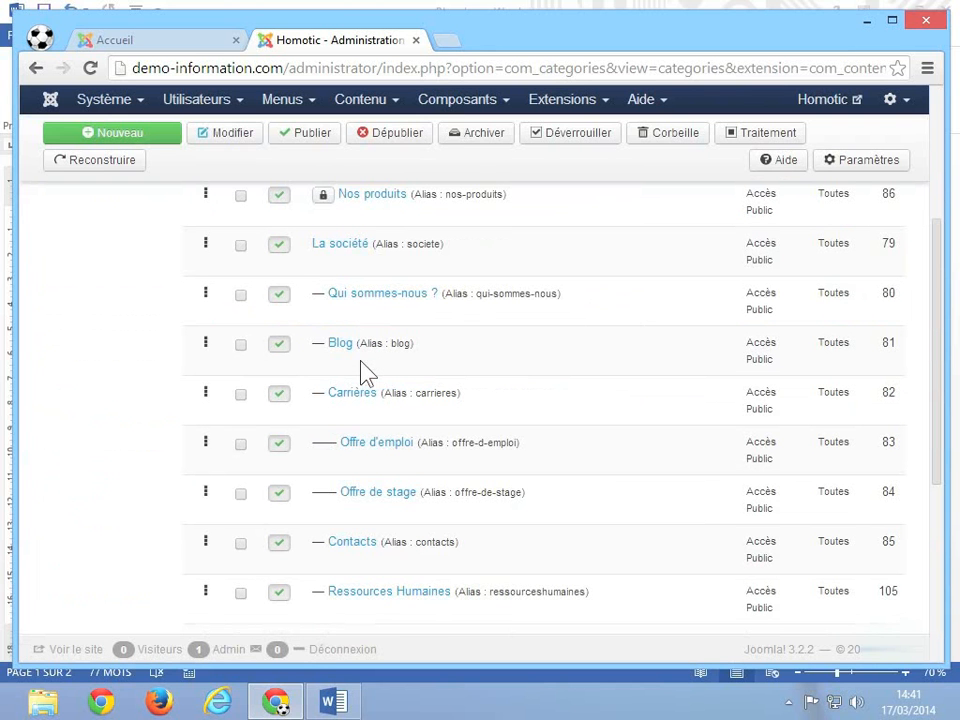